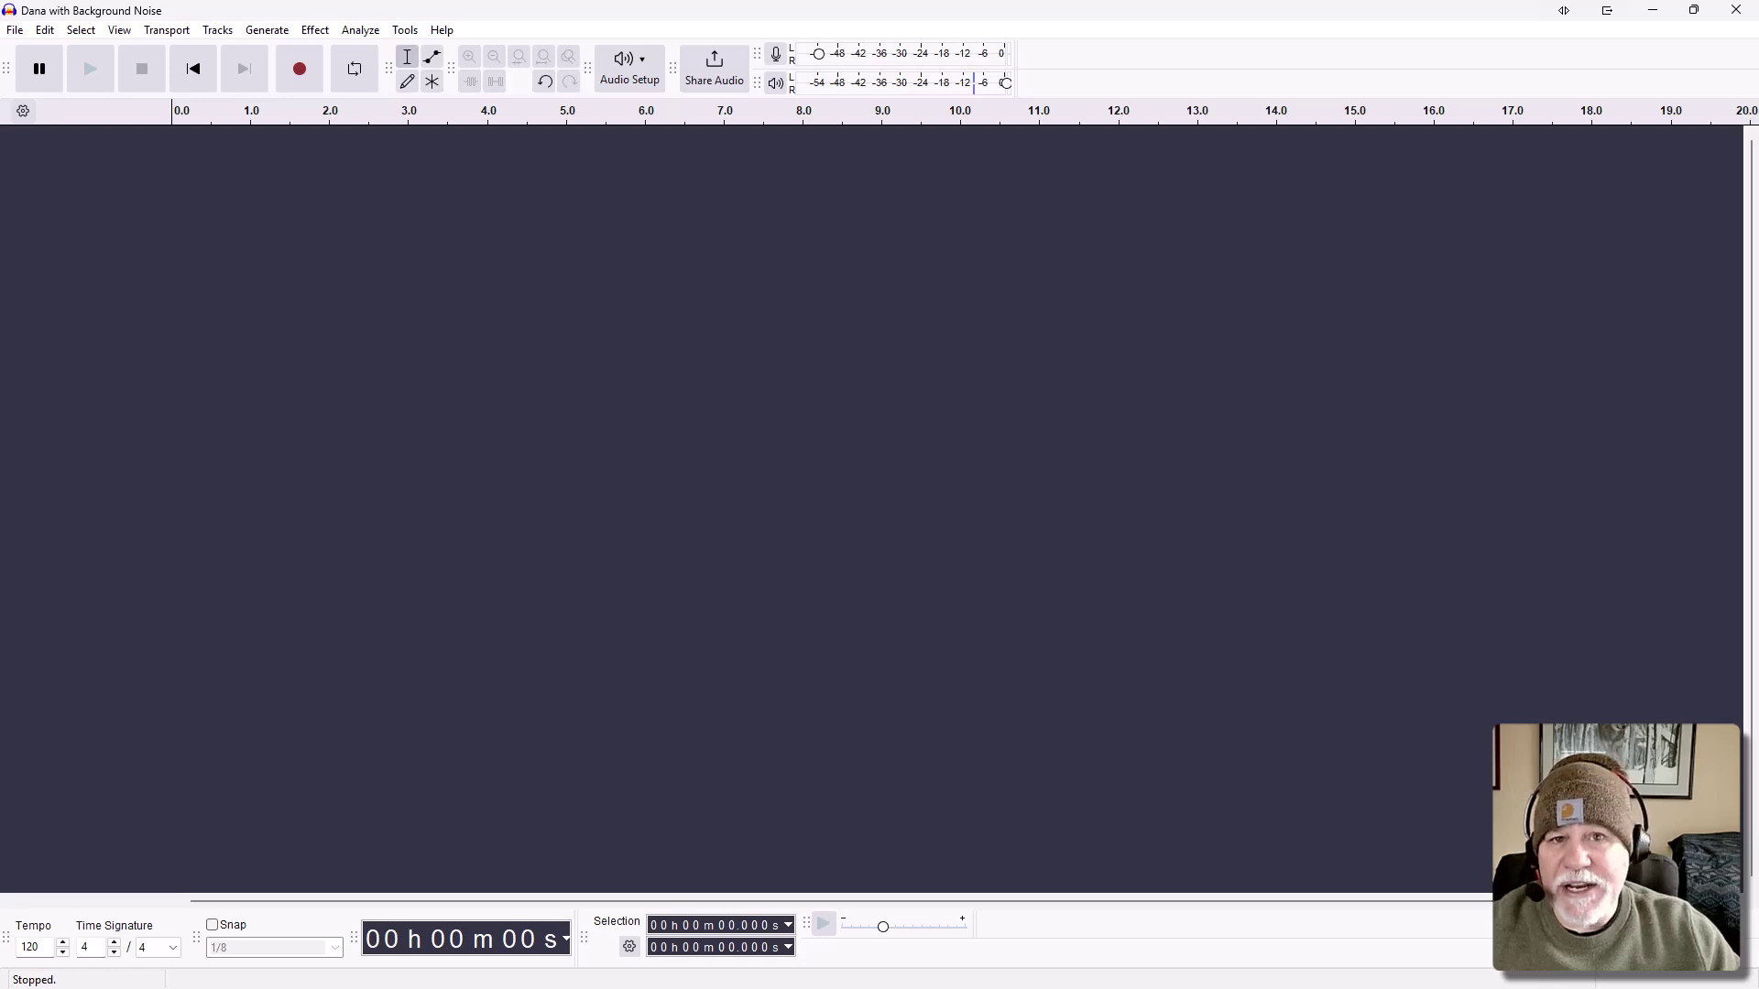
# Step: Load 'Dana with Background Noise', make two duplicate tracks, and mute tracks 2 and 3
pyautogui.moveTo(1758, 320); pyautogui.dragTo(839, 321)
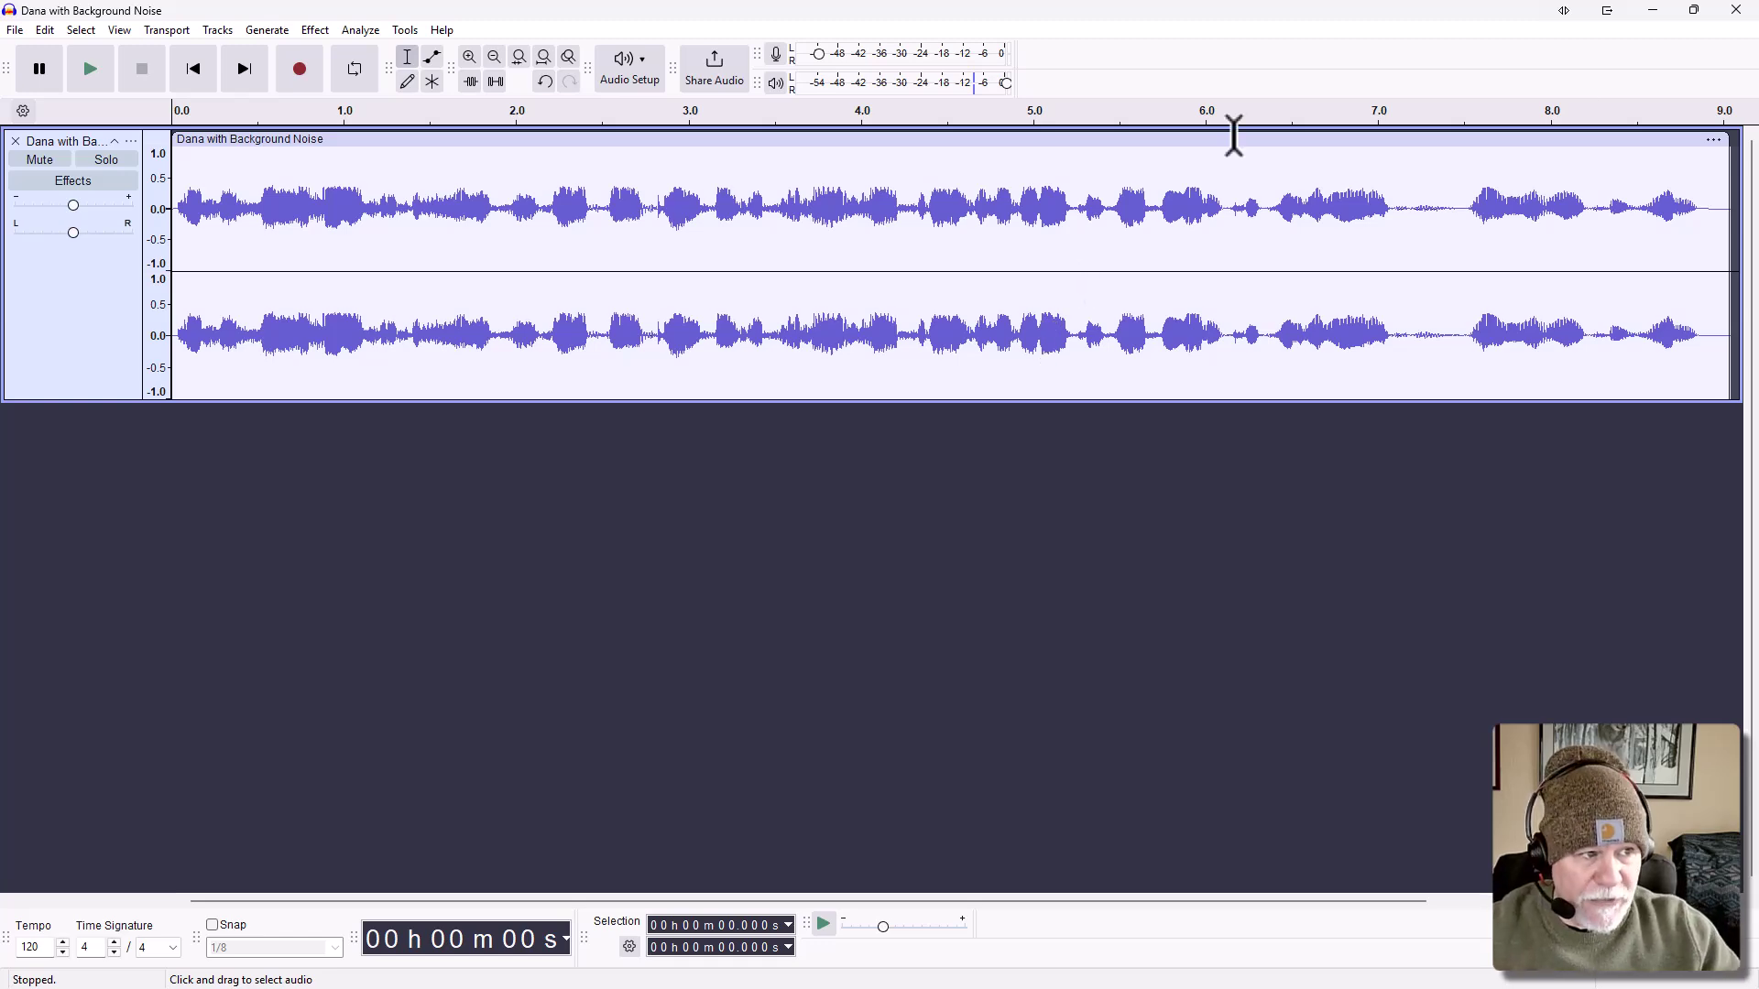
pyautogui.hotkey('ctrl', 'd')
pyautogui.hotkey('ctrl', 'd')
pyautogui.scroll(2, 907, 607)
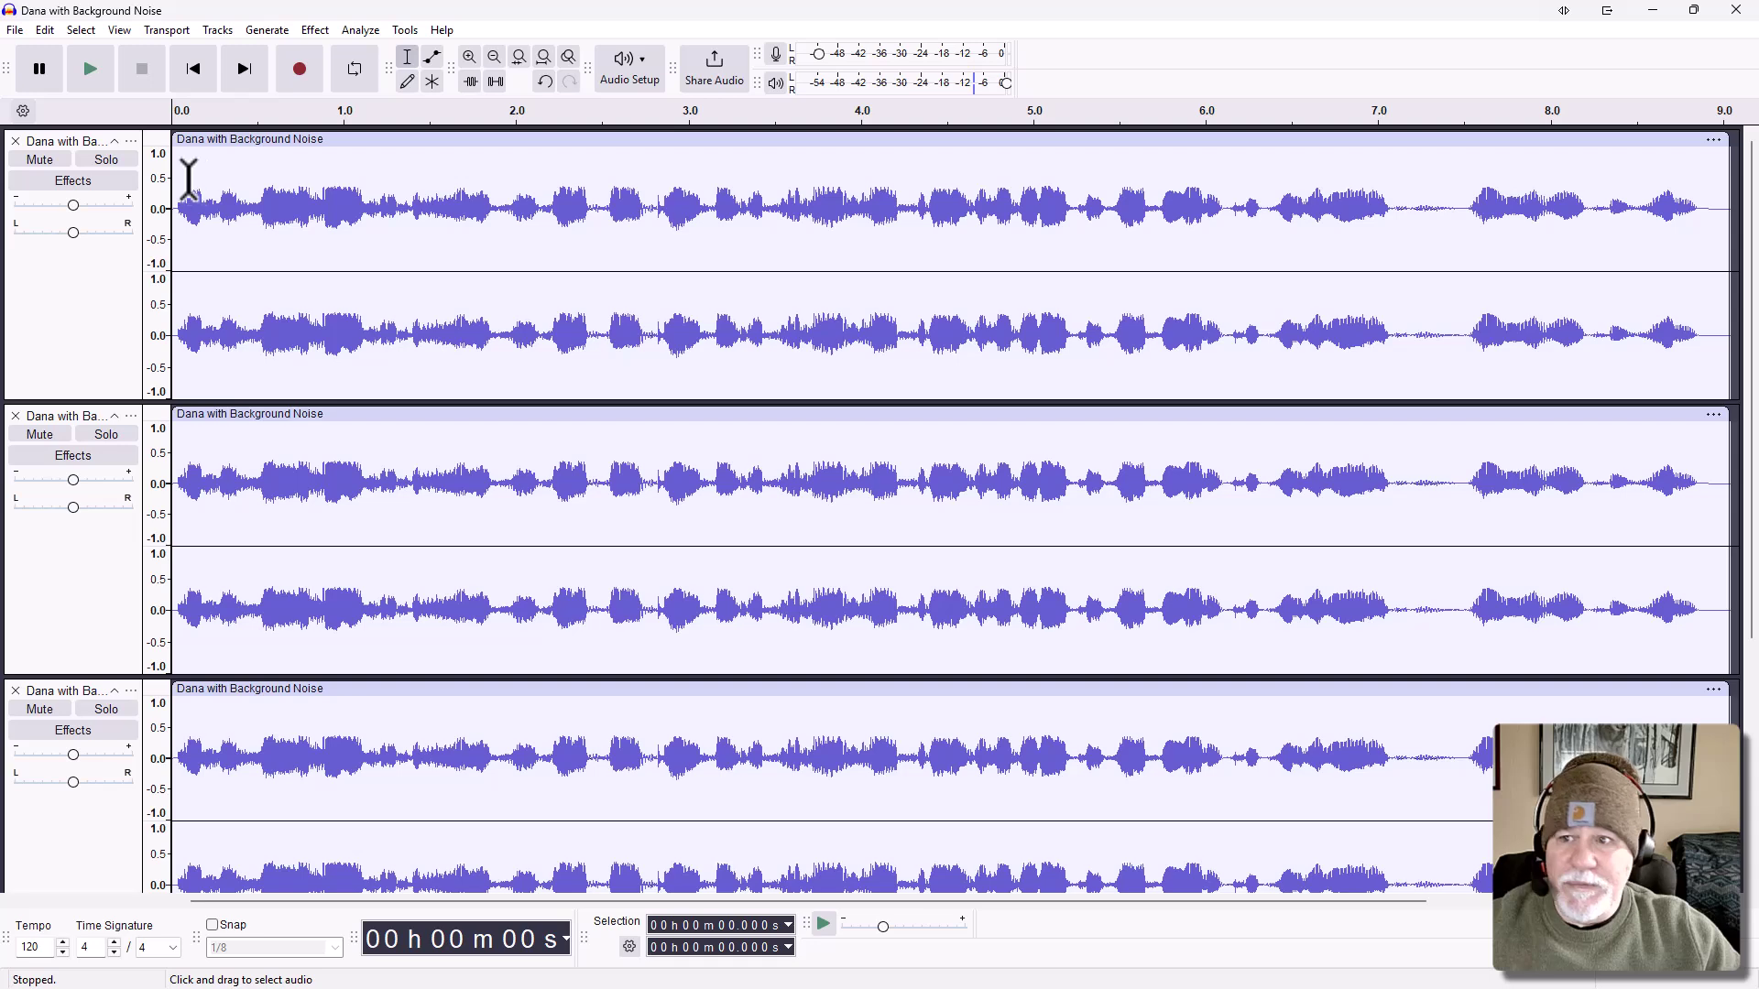
pyautogui.click(40, 433)
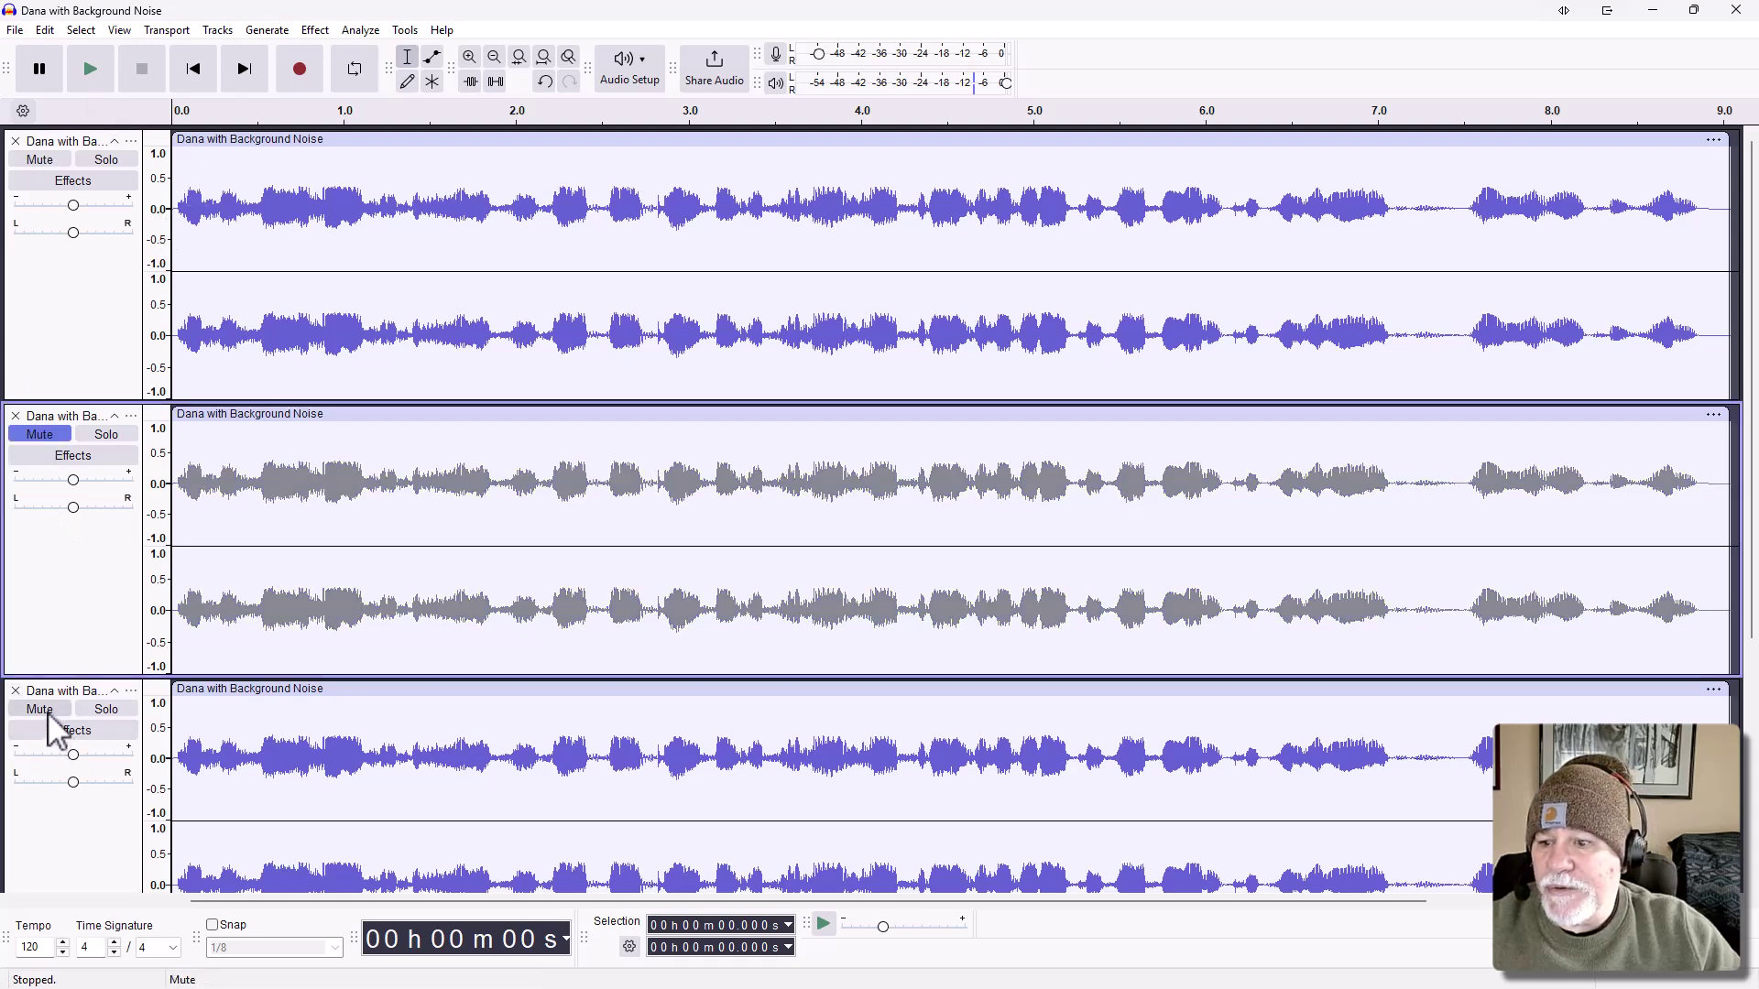
pyautogui.scroll(-3, 47, 713)
pyautogui.click(41, 750)
pyautogui.scroll(-1, 268, 420)
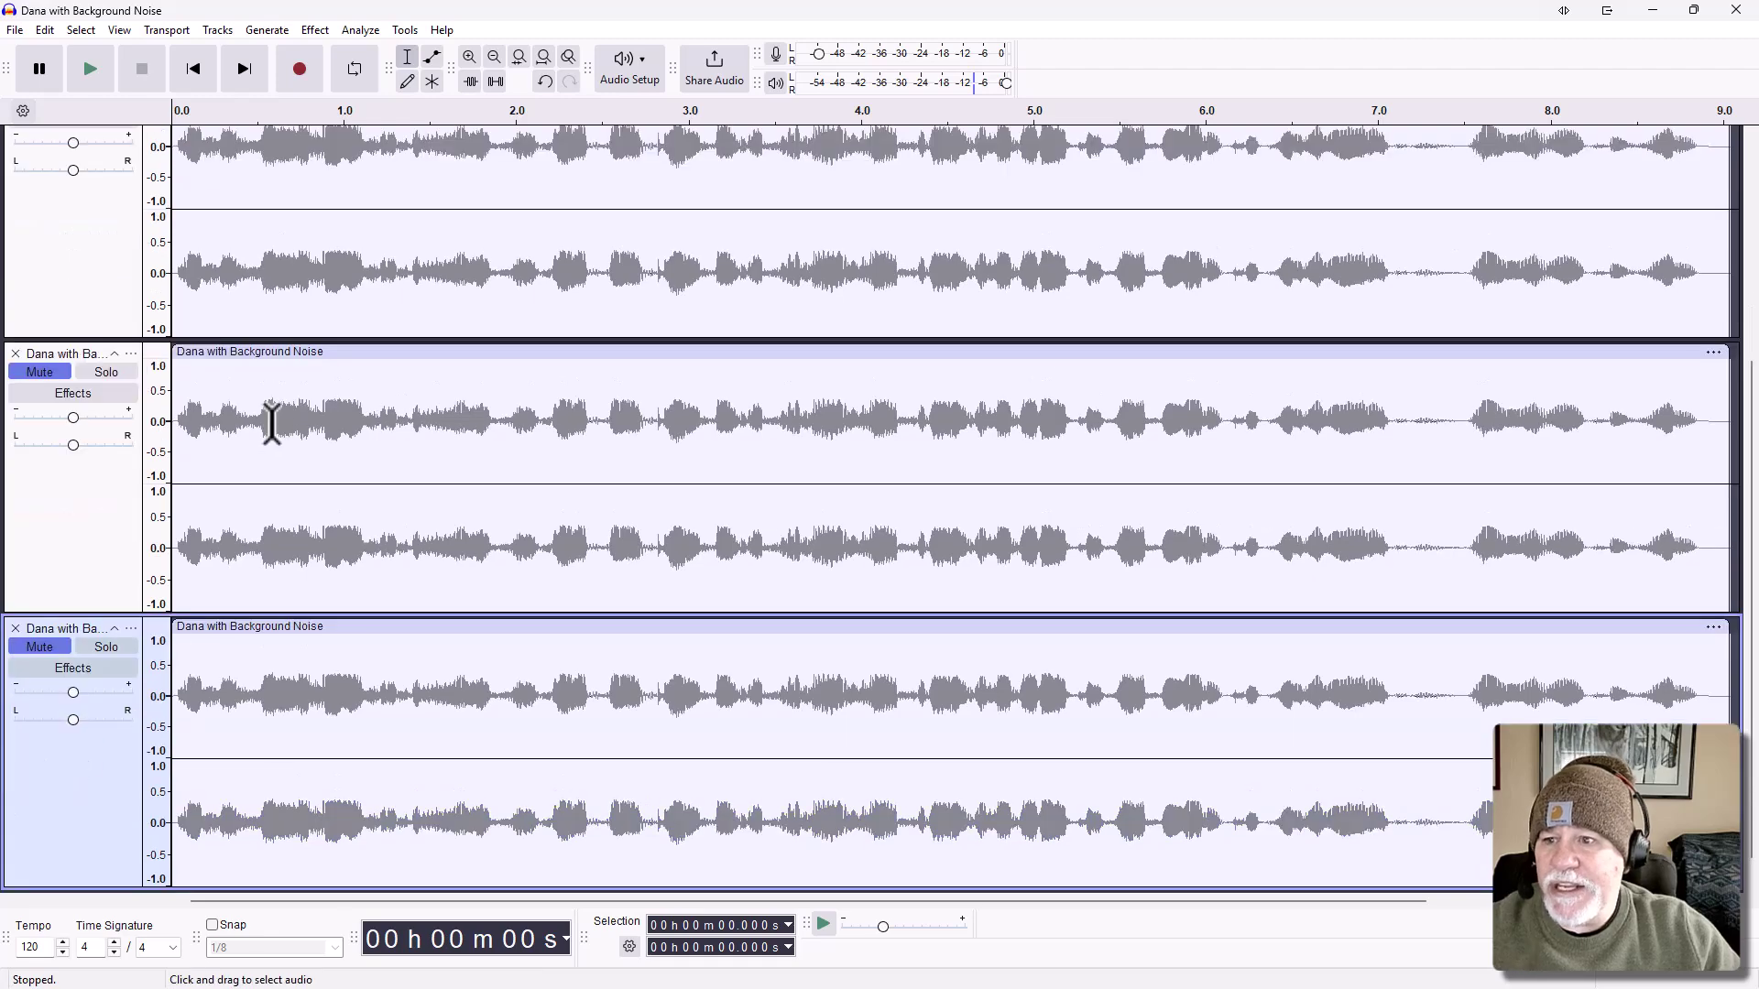
pyautogui.scroll(4, 252, 275)
pyautogui.scroll(-4, 229, 430)
pyautogui.scroll(4, 129, 549)
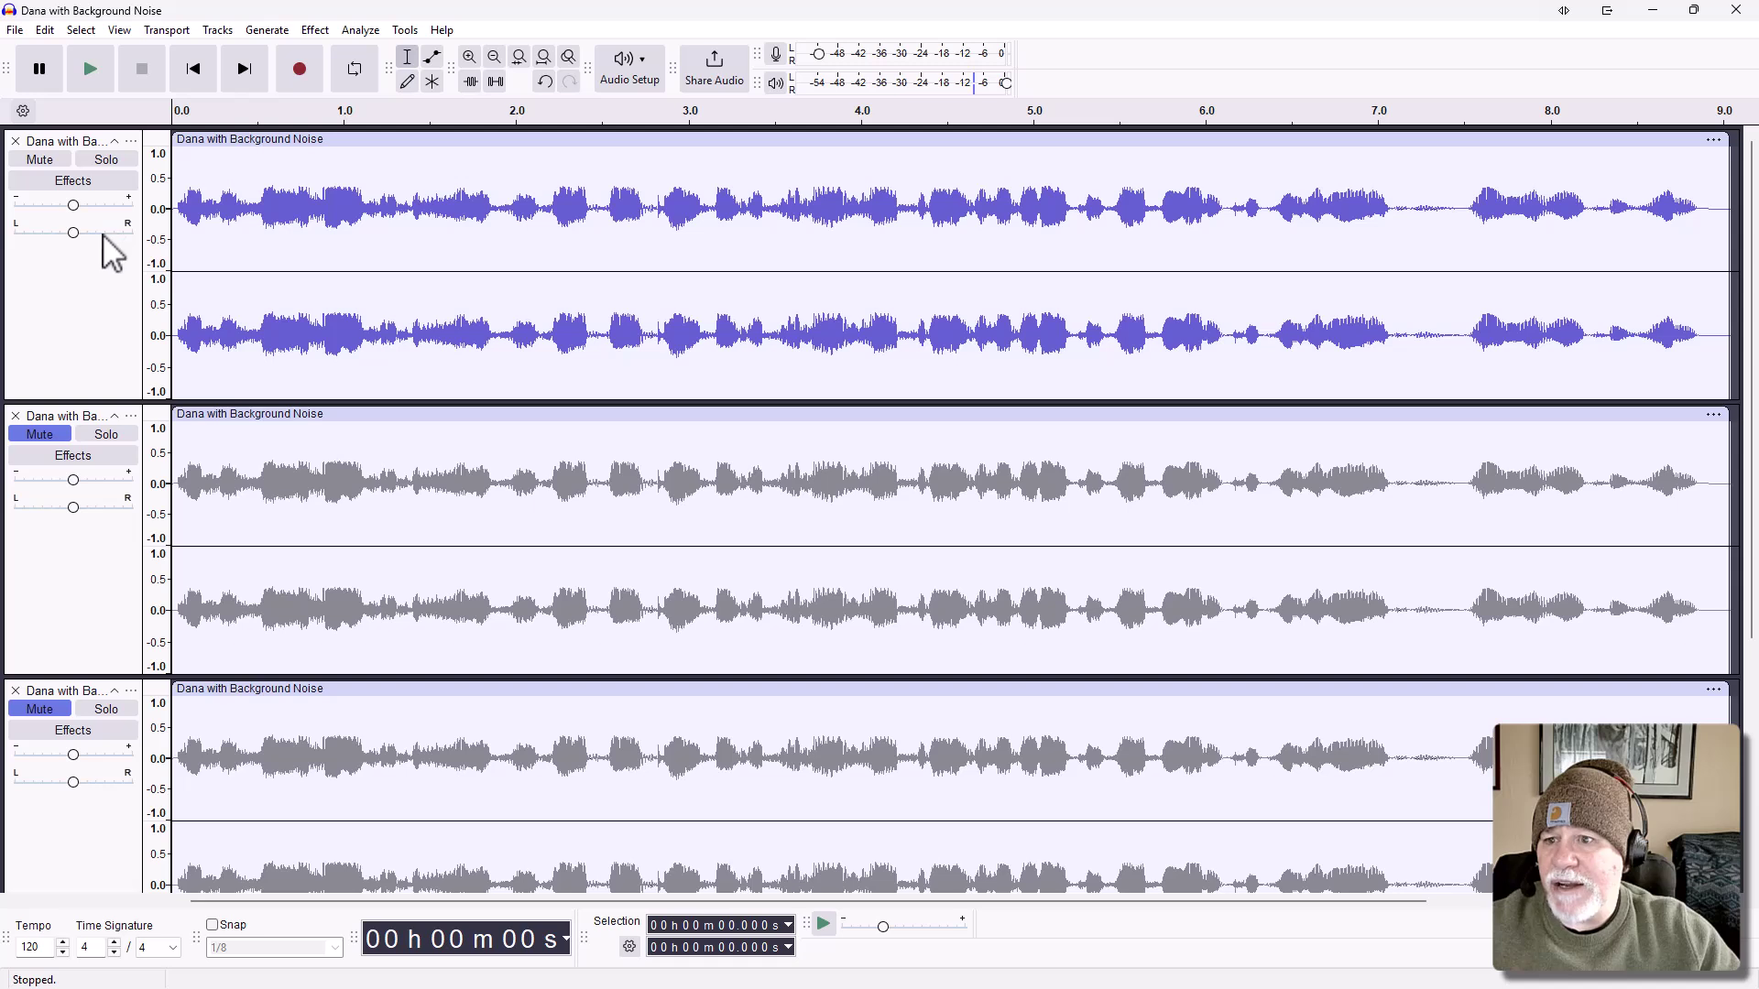
# Step: Play the original noisy track briefly, then mute track 1 and unmute track 2
pyautogui.click(89, 70)
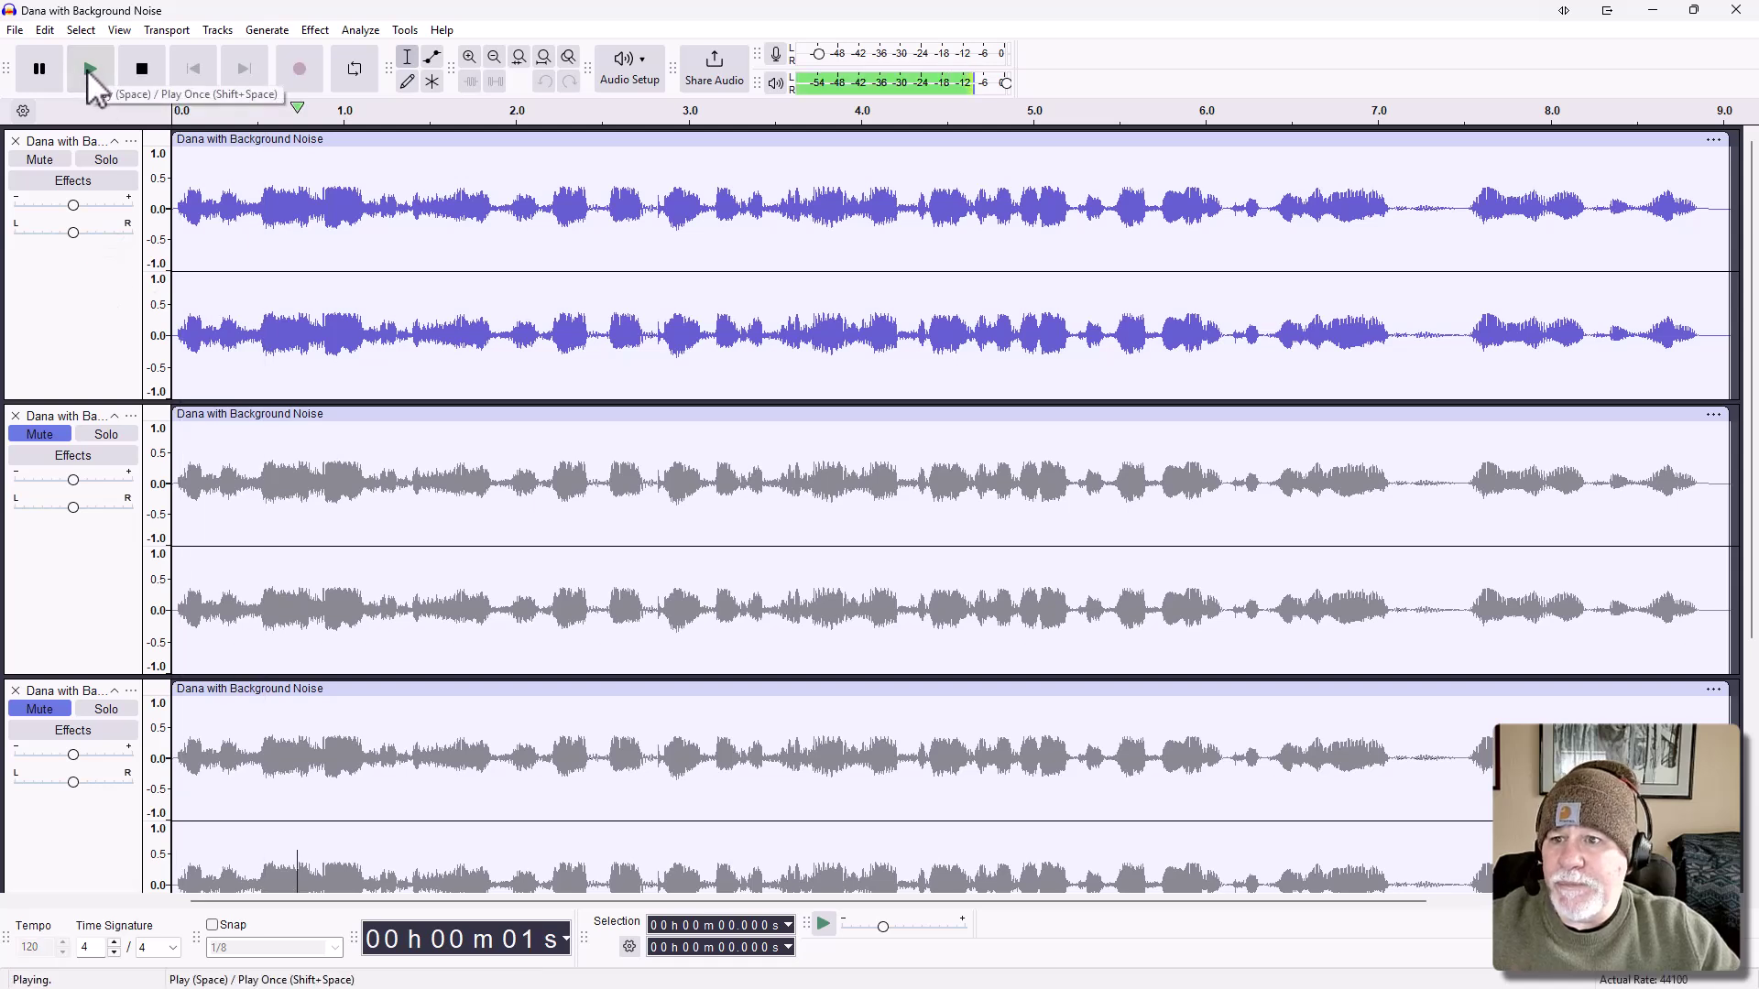
pyautogui.click(144, 71)
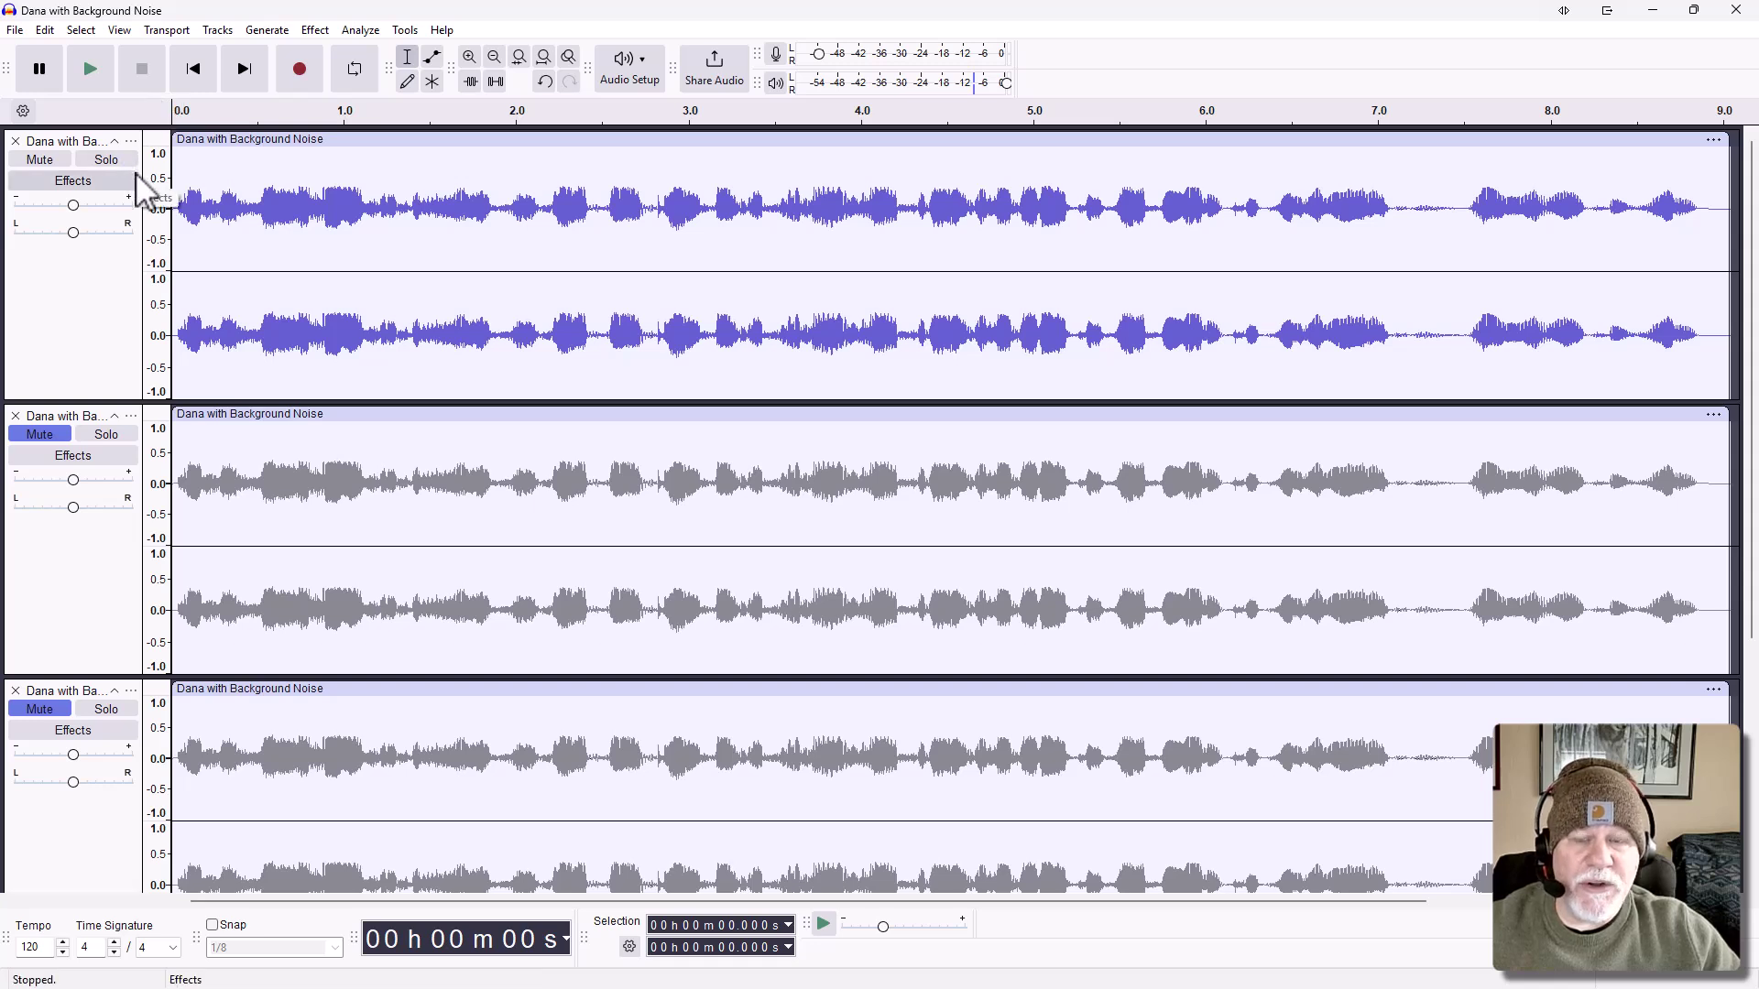
pyautogui.click(40, 161)
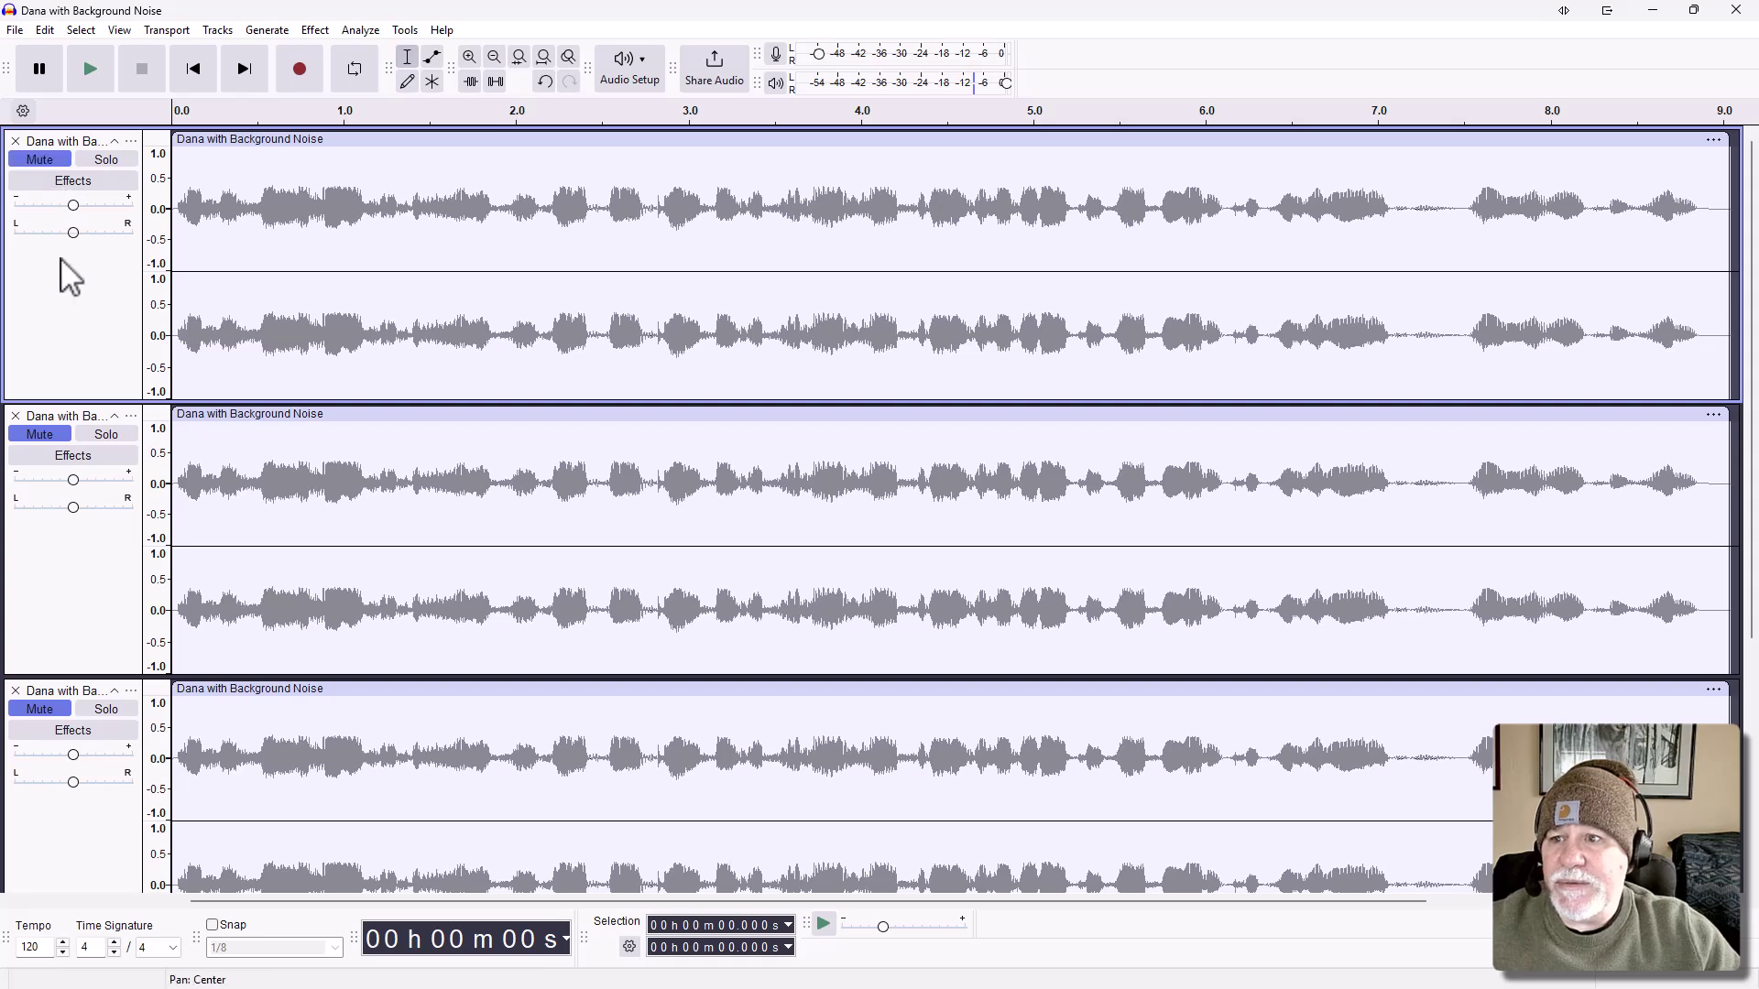
pyautogui.click(40, 434)
# Step: Select track 2 and run OpenVINO Noise Suppression on CPU with the deepfilternet2 model
pyautogui.click(61, 586)
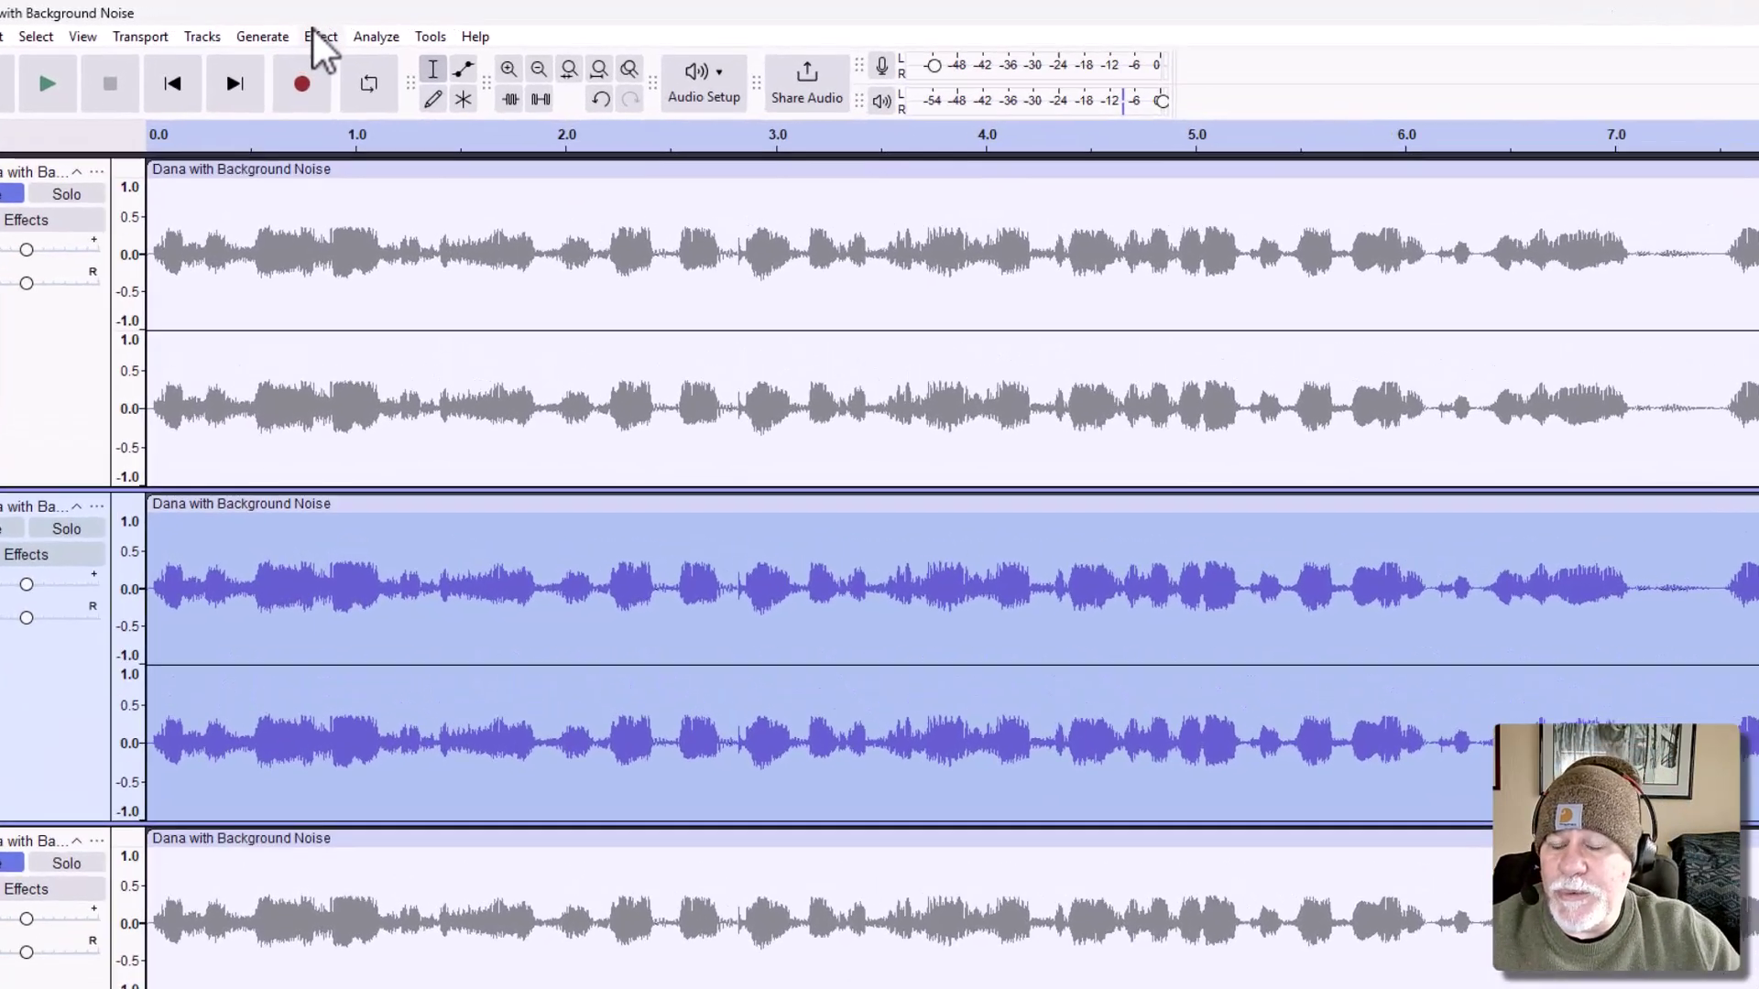
pyautogui.click(315, 29)
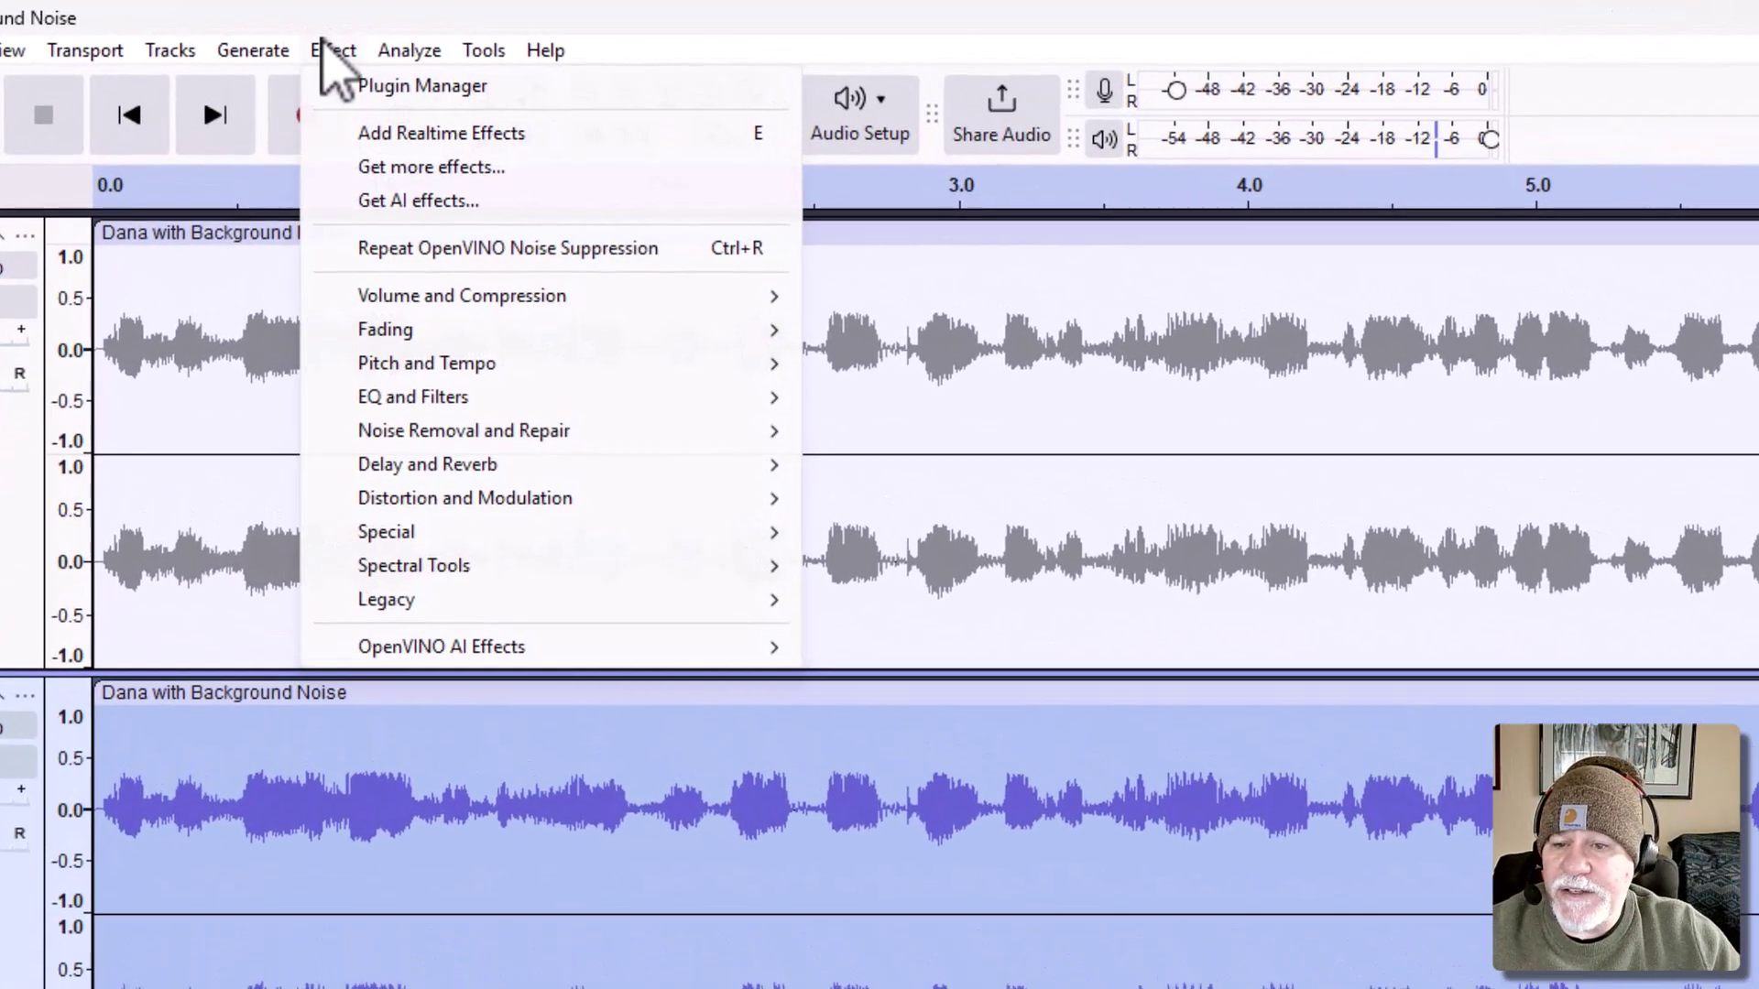
pyautogui.moveTo(475, 656)
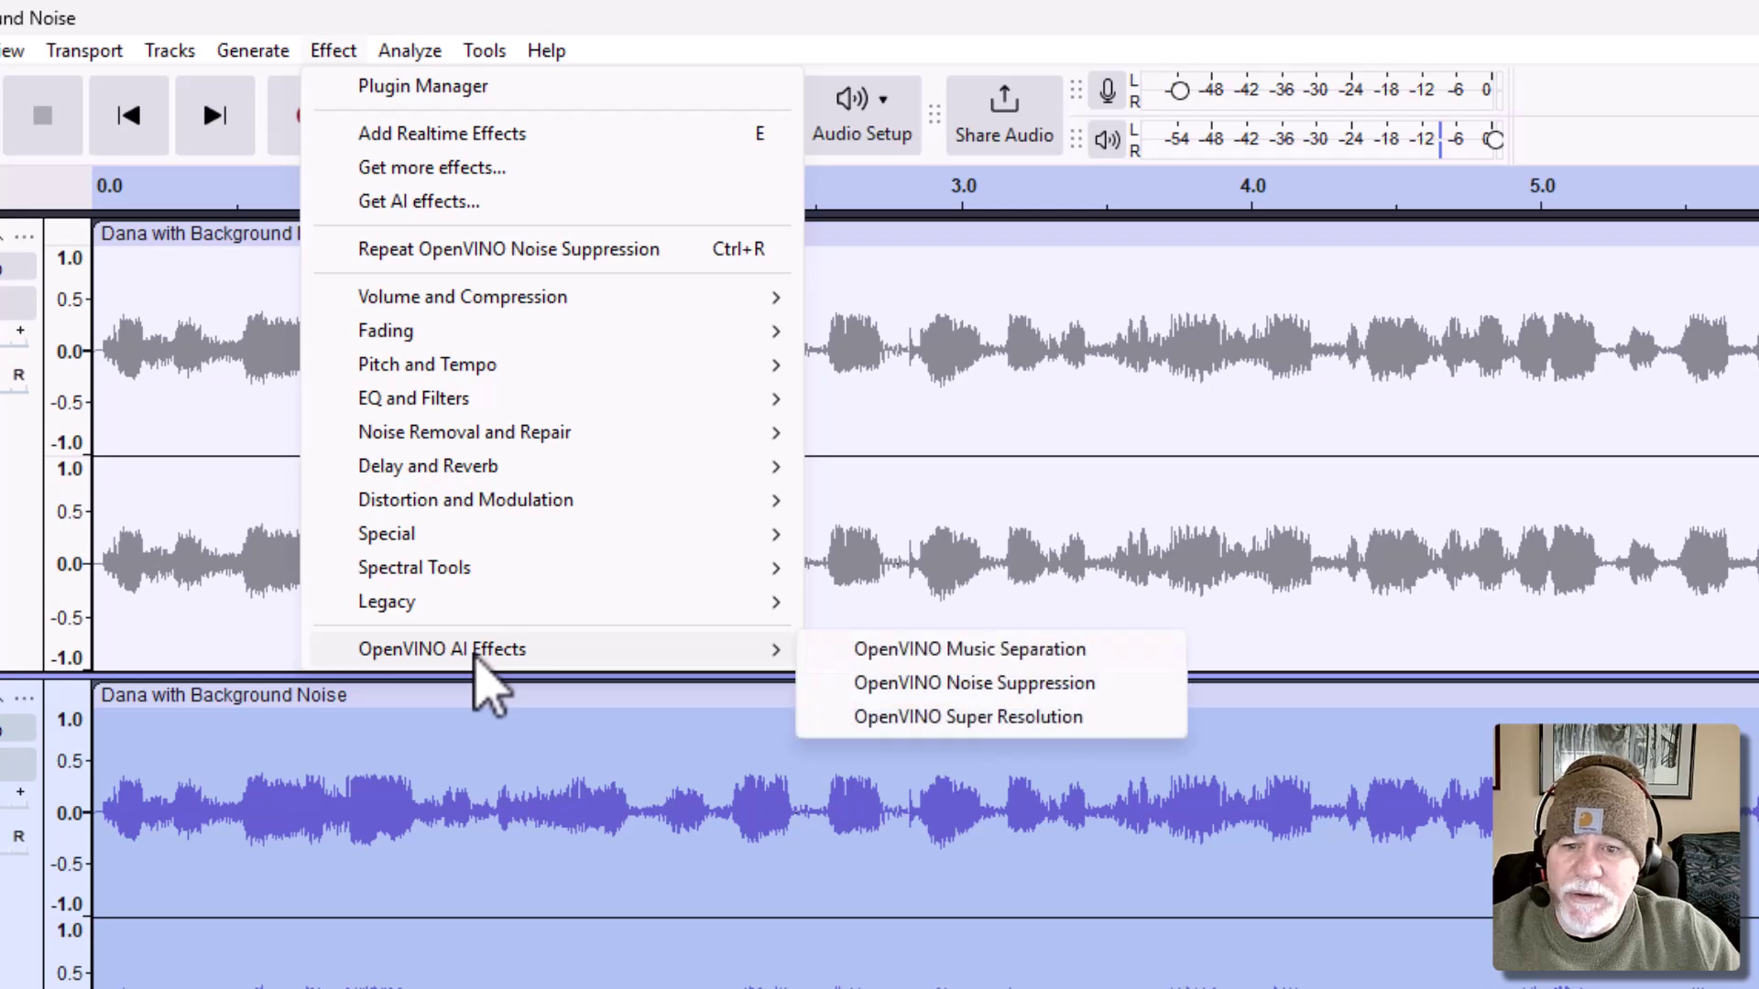
pyautogui.click(969, 685)
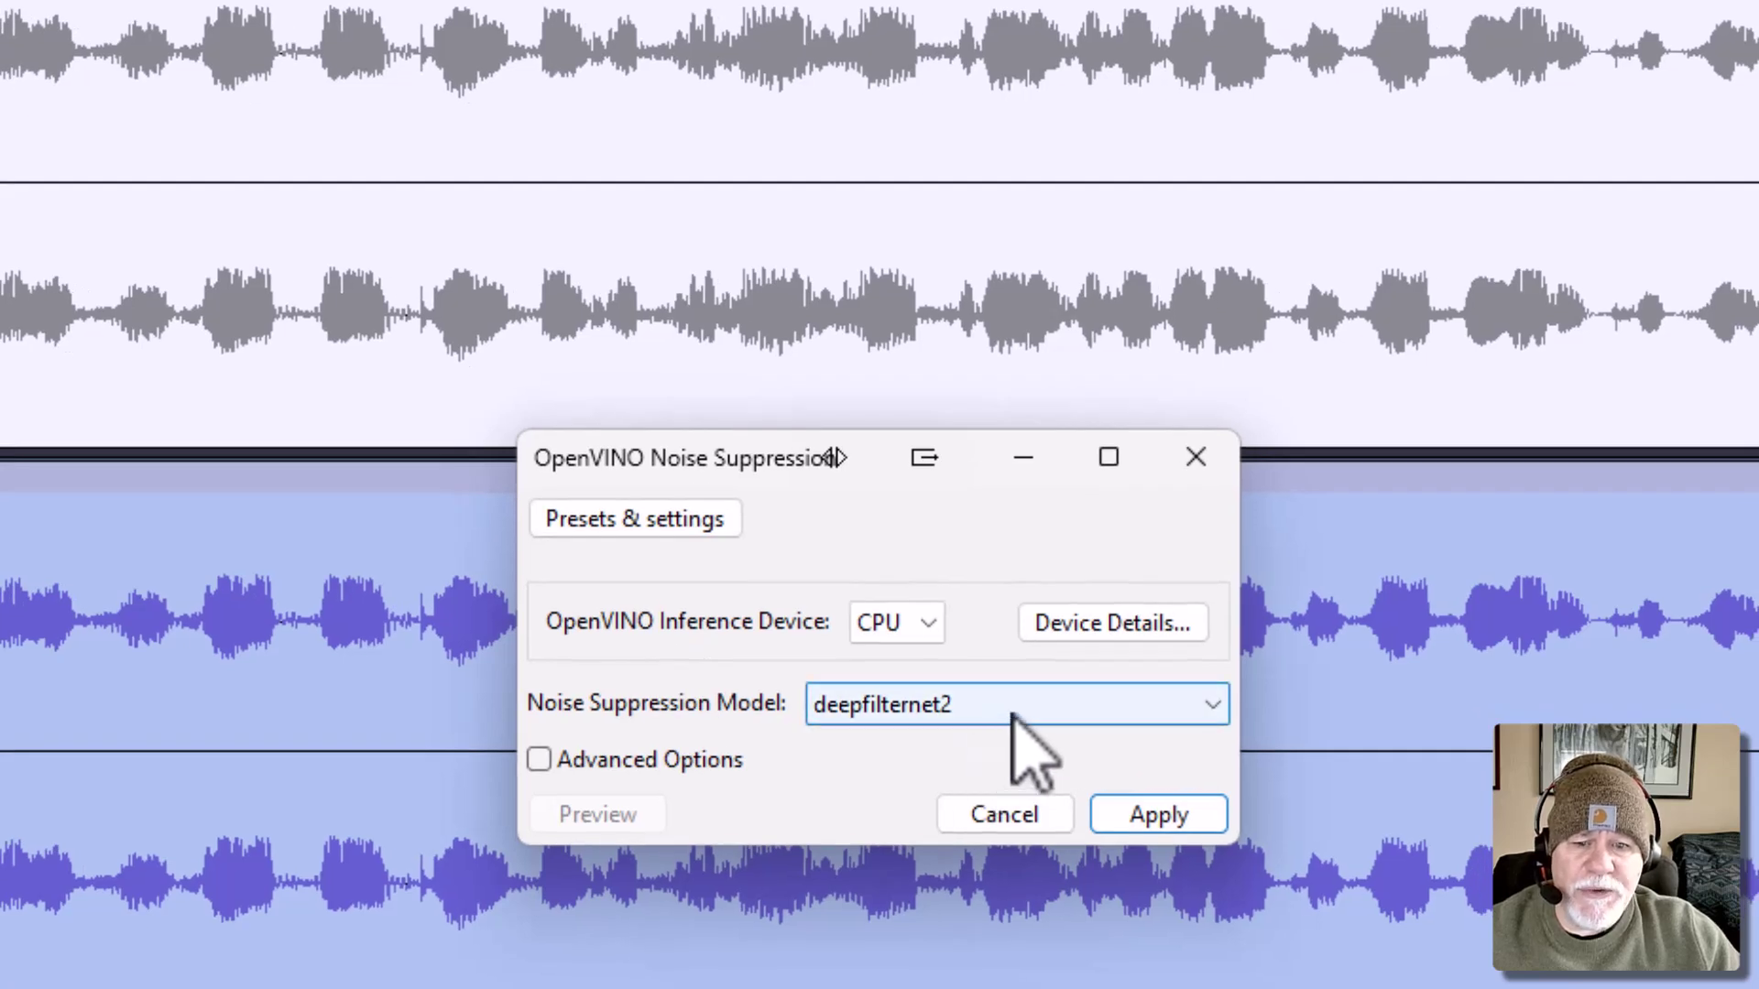
pyautogui.click(1158, 815)
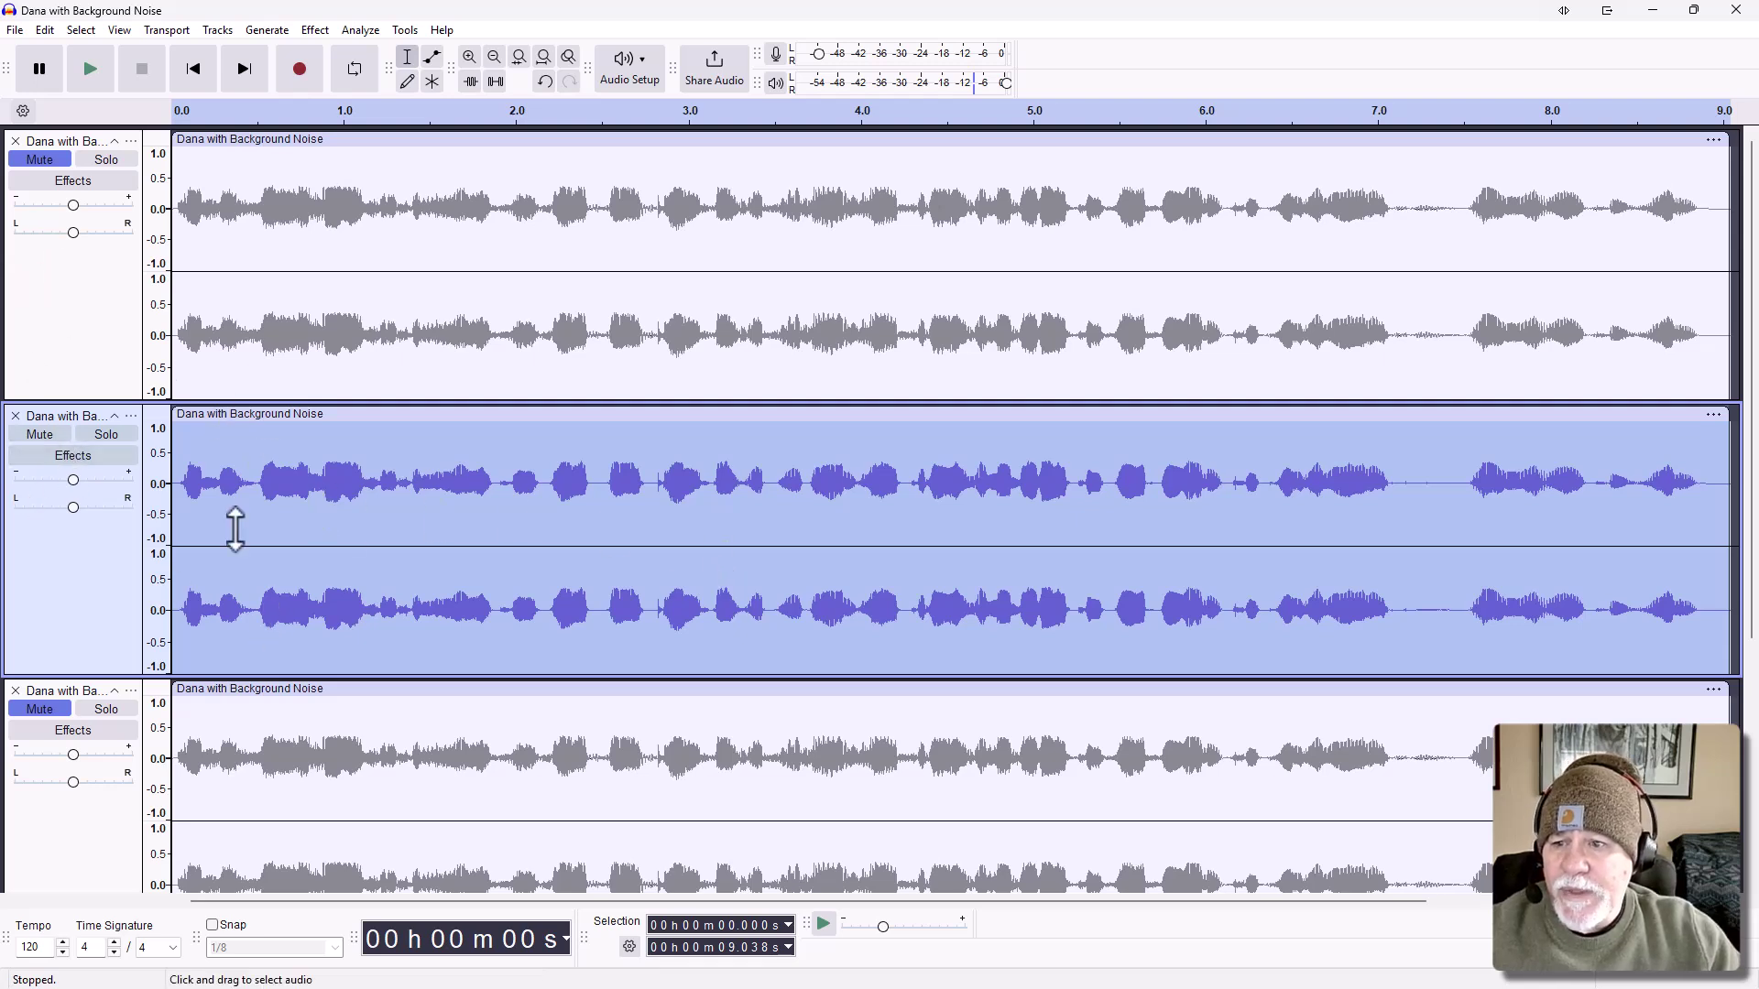
# Step: Play the deepfilternet2-cleaned second track, then mute it
pyautogui.click(83, 71)
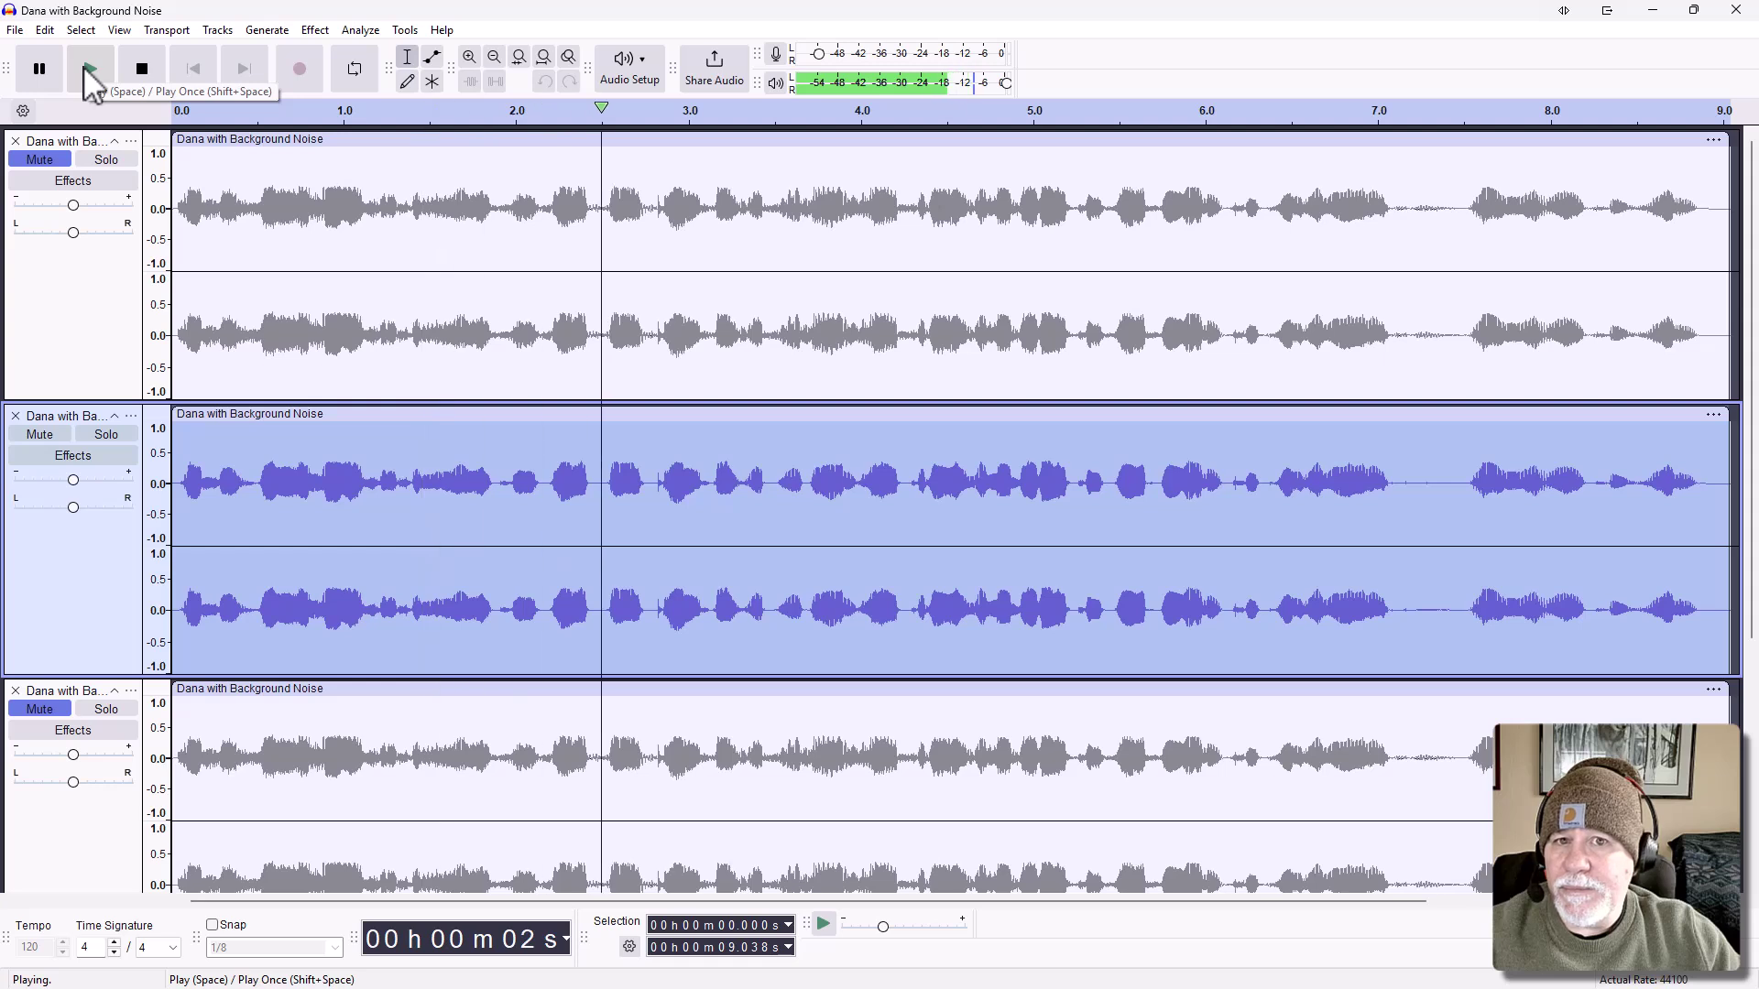
pyautogui.click(142, 72)
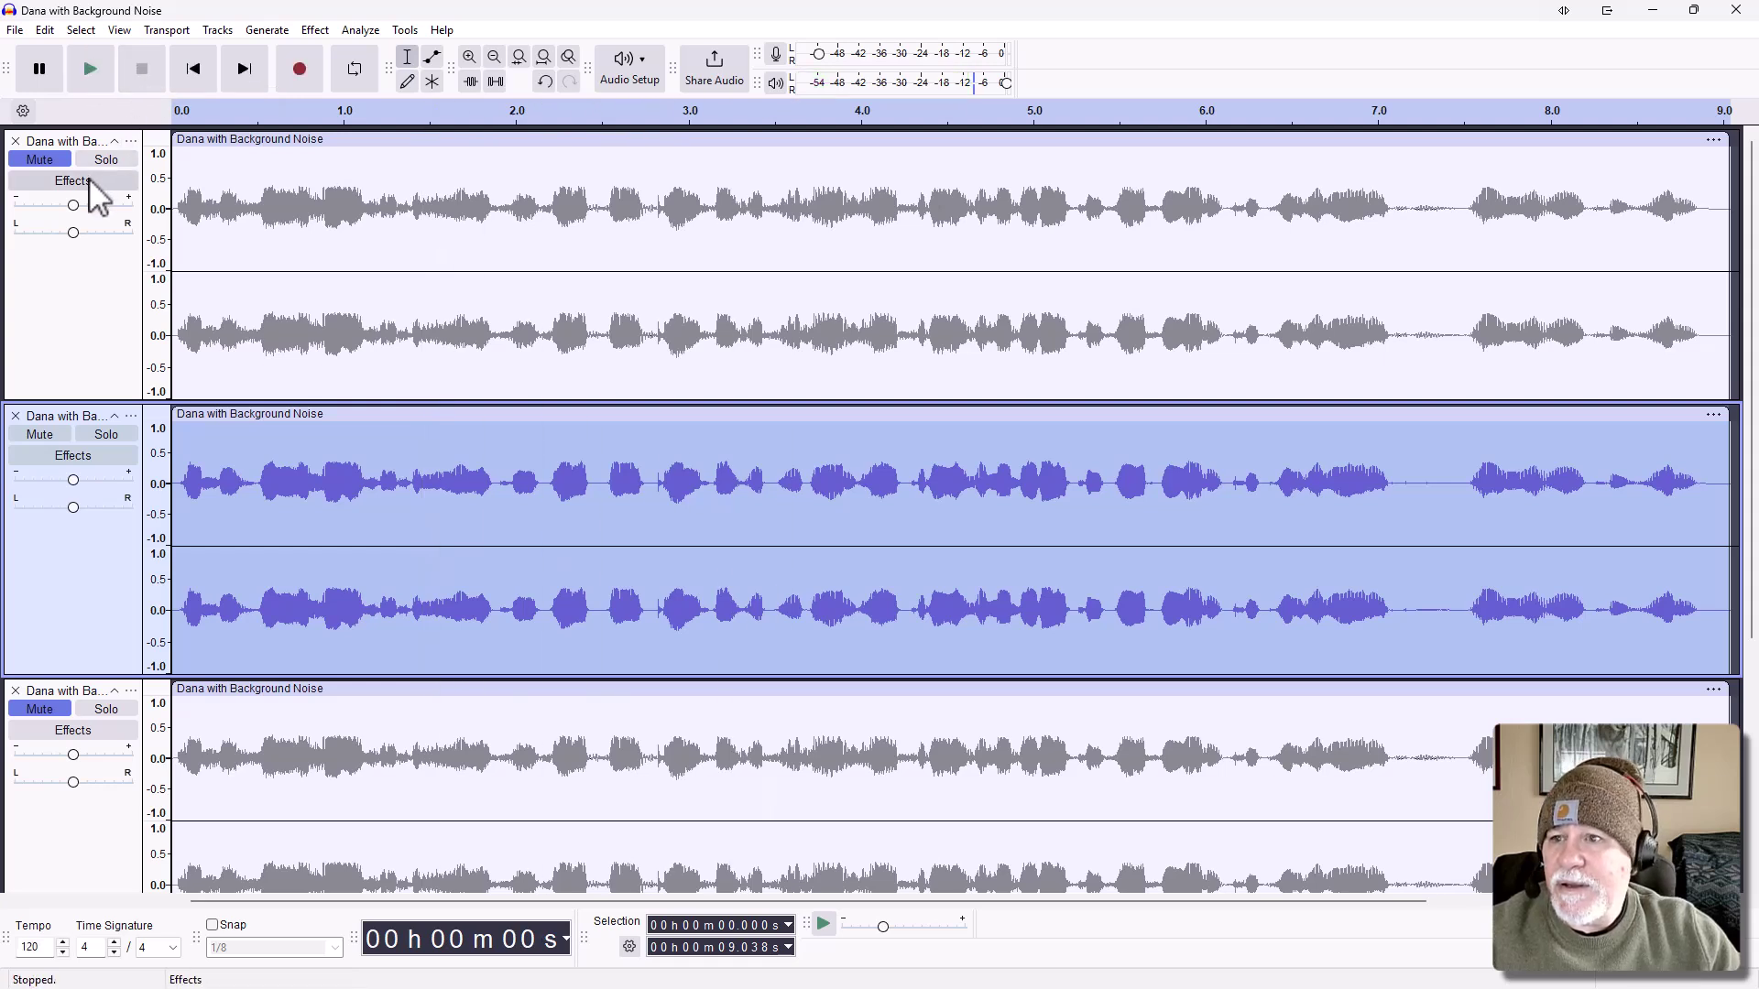
pyautogui.click(48, 434)
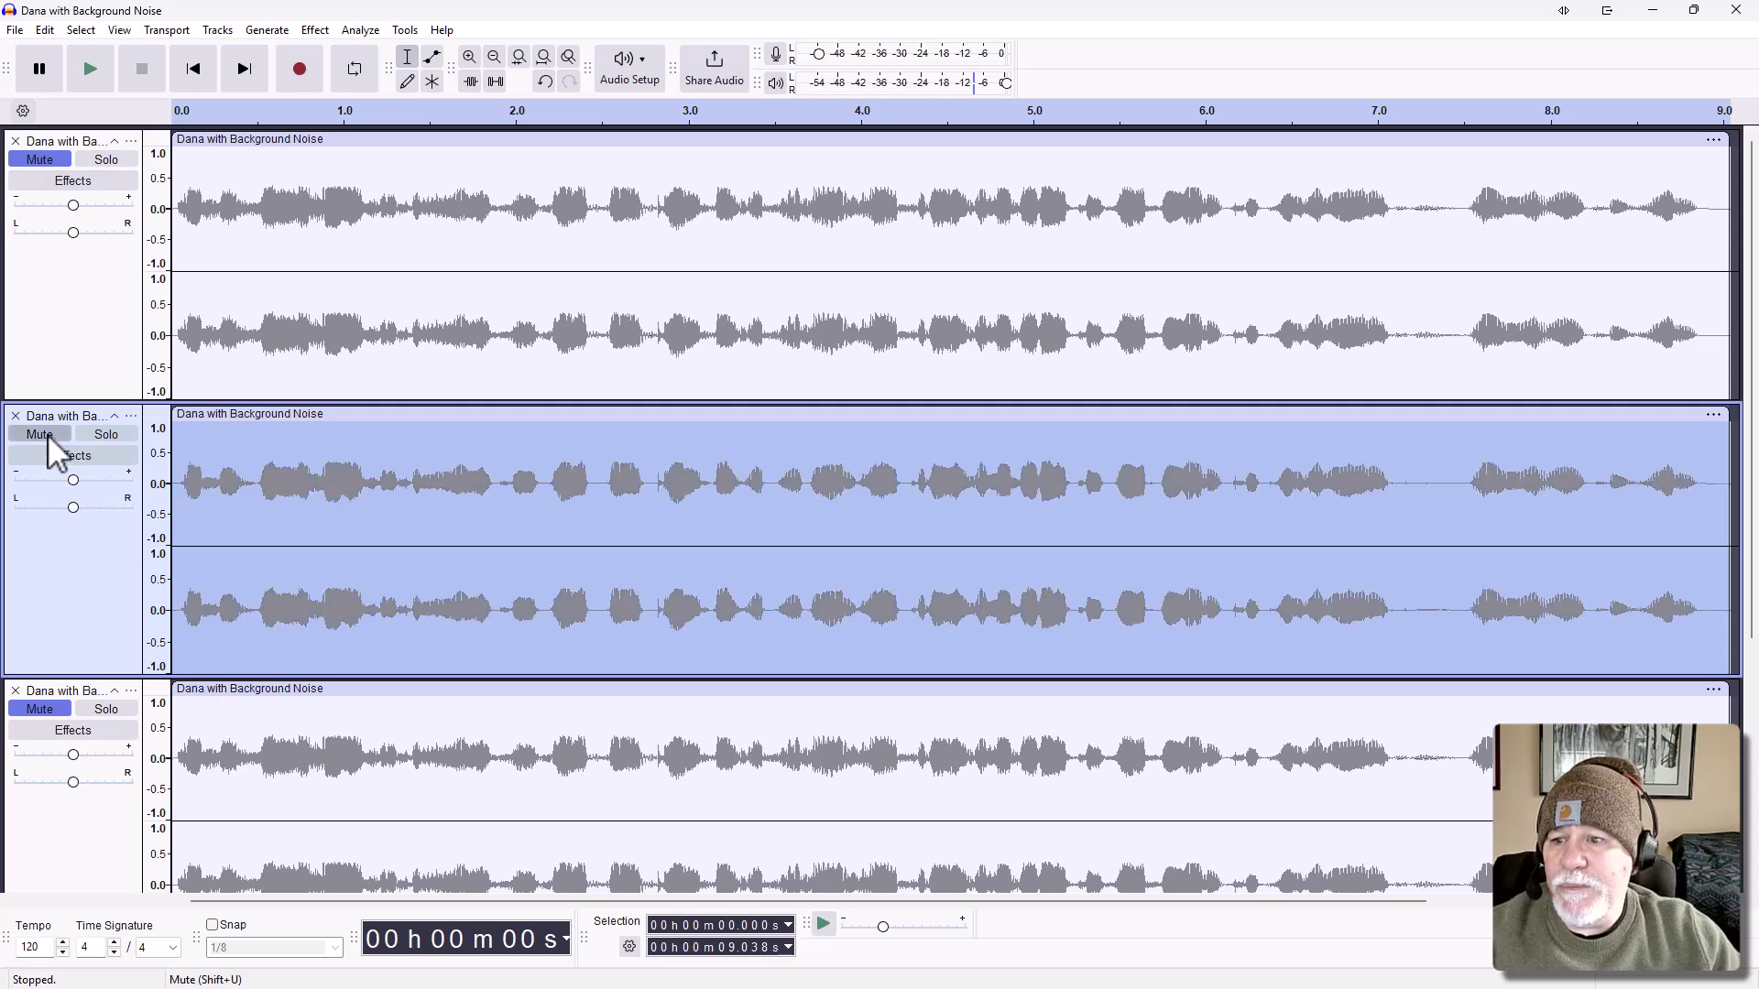
# Step: Unmute the original top track, play it for comparison, then mute it again
pyautogui.click(48, 159)
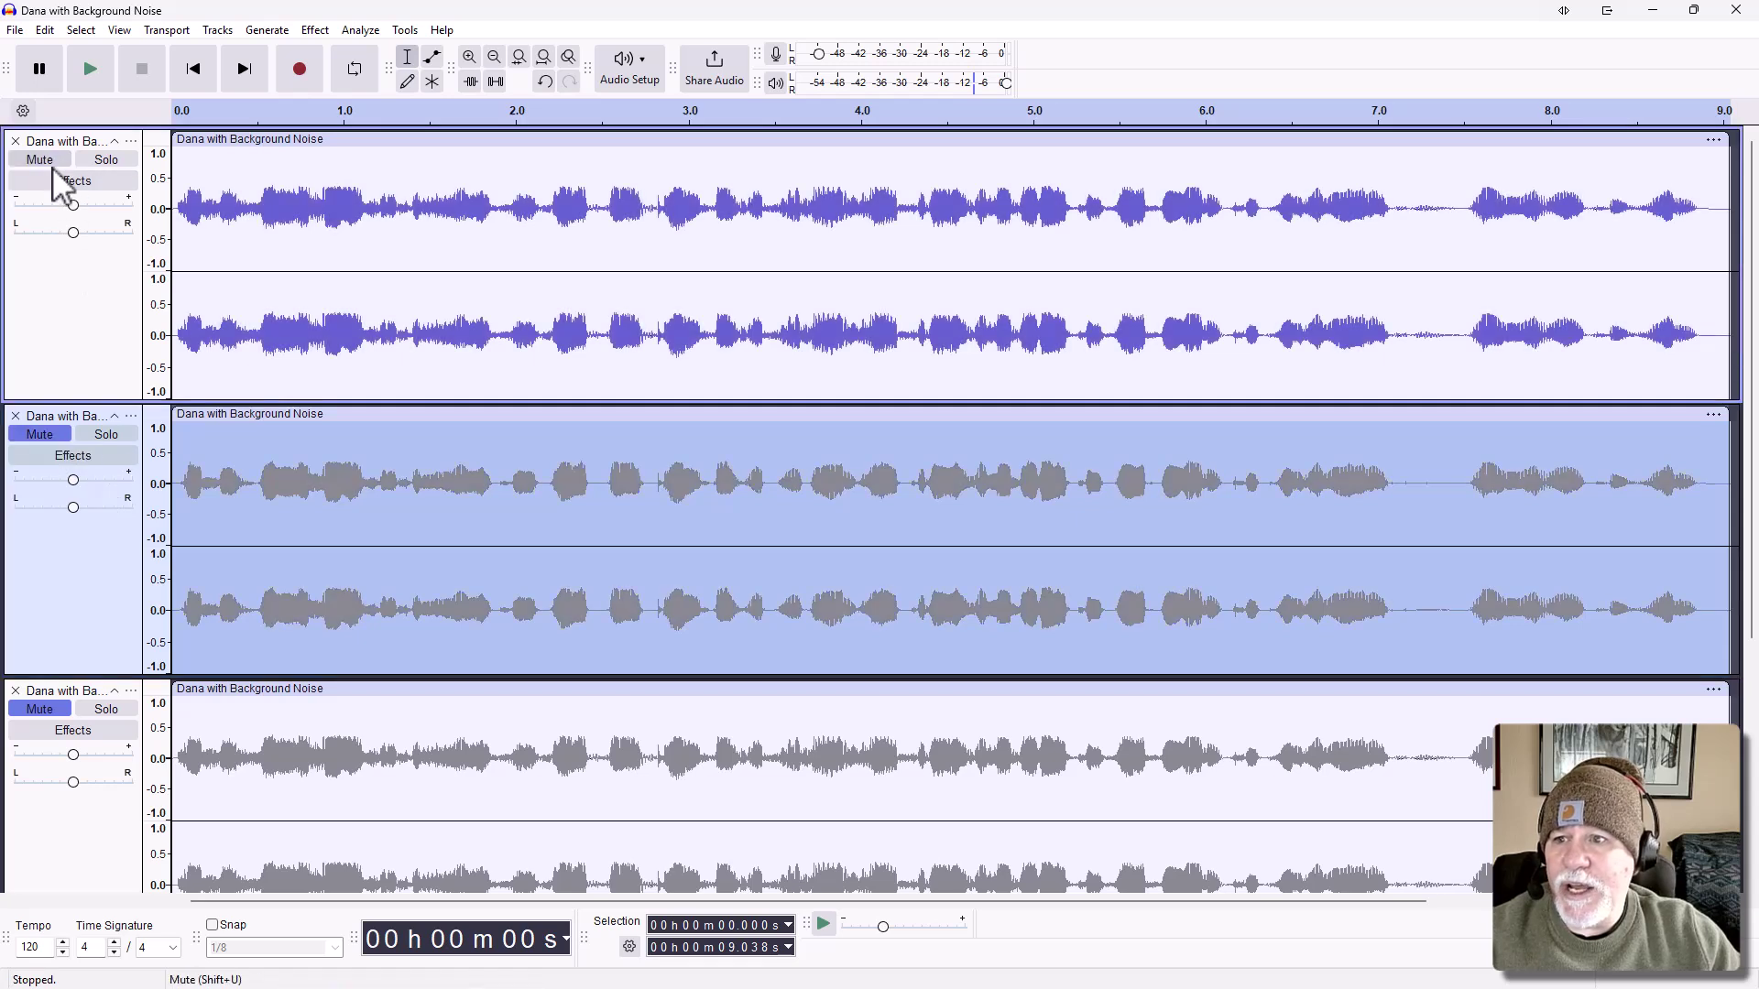
pyautogui.click(84, 70)
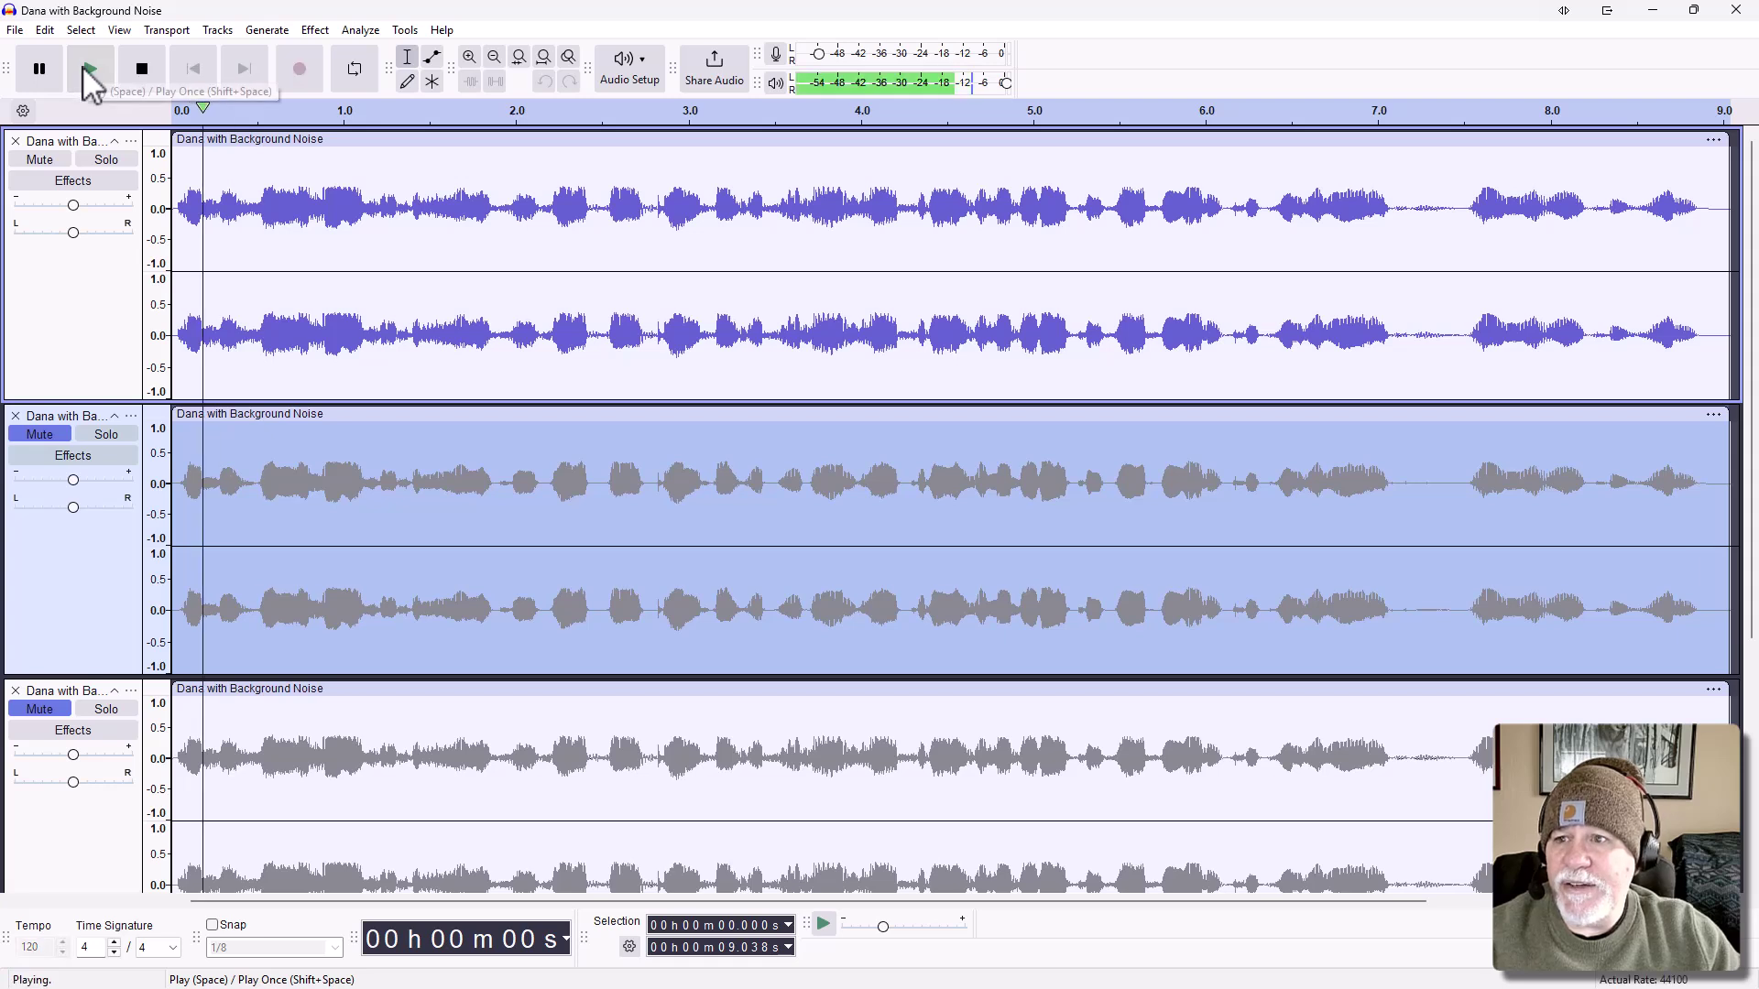
pyautogui.click(141, 69)
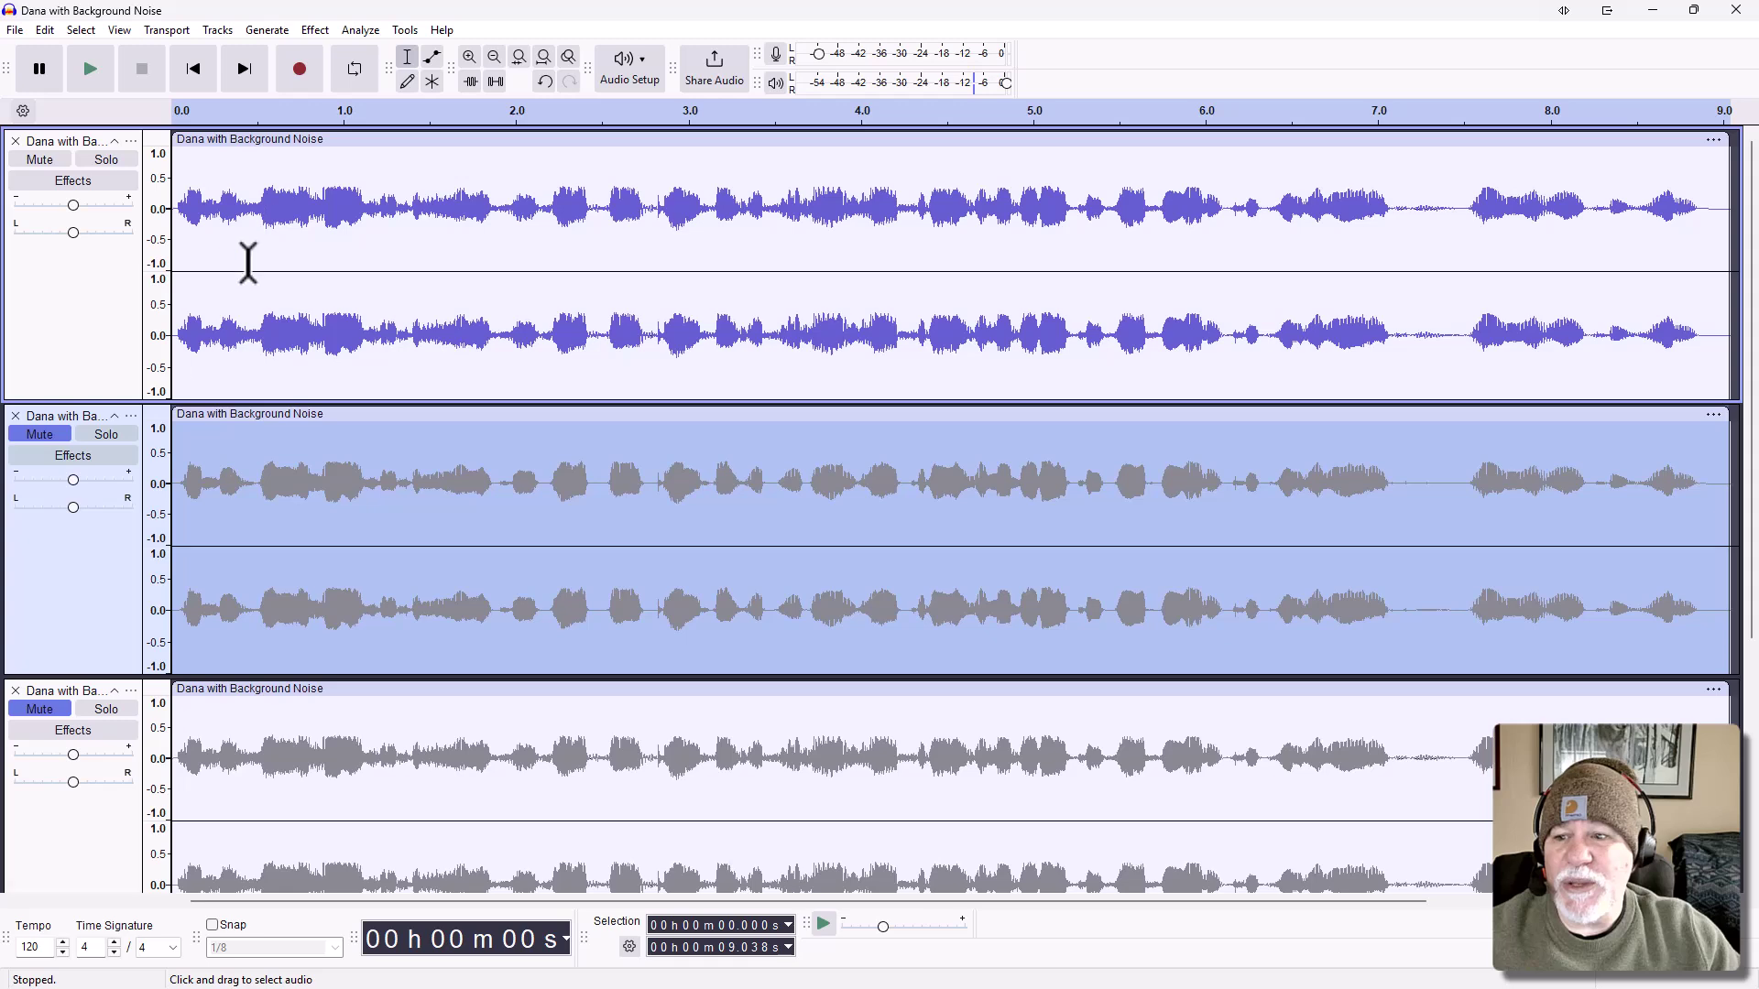
pyautogui.click(44, 161)
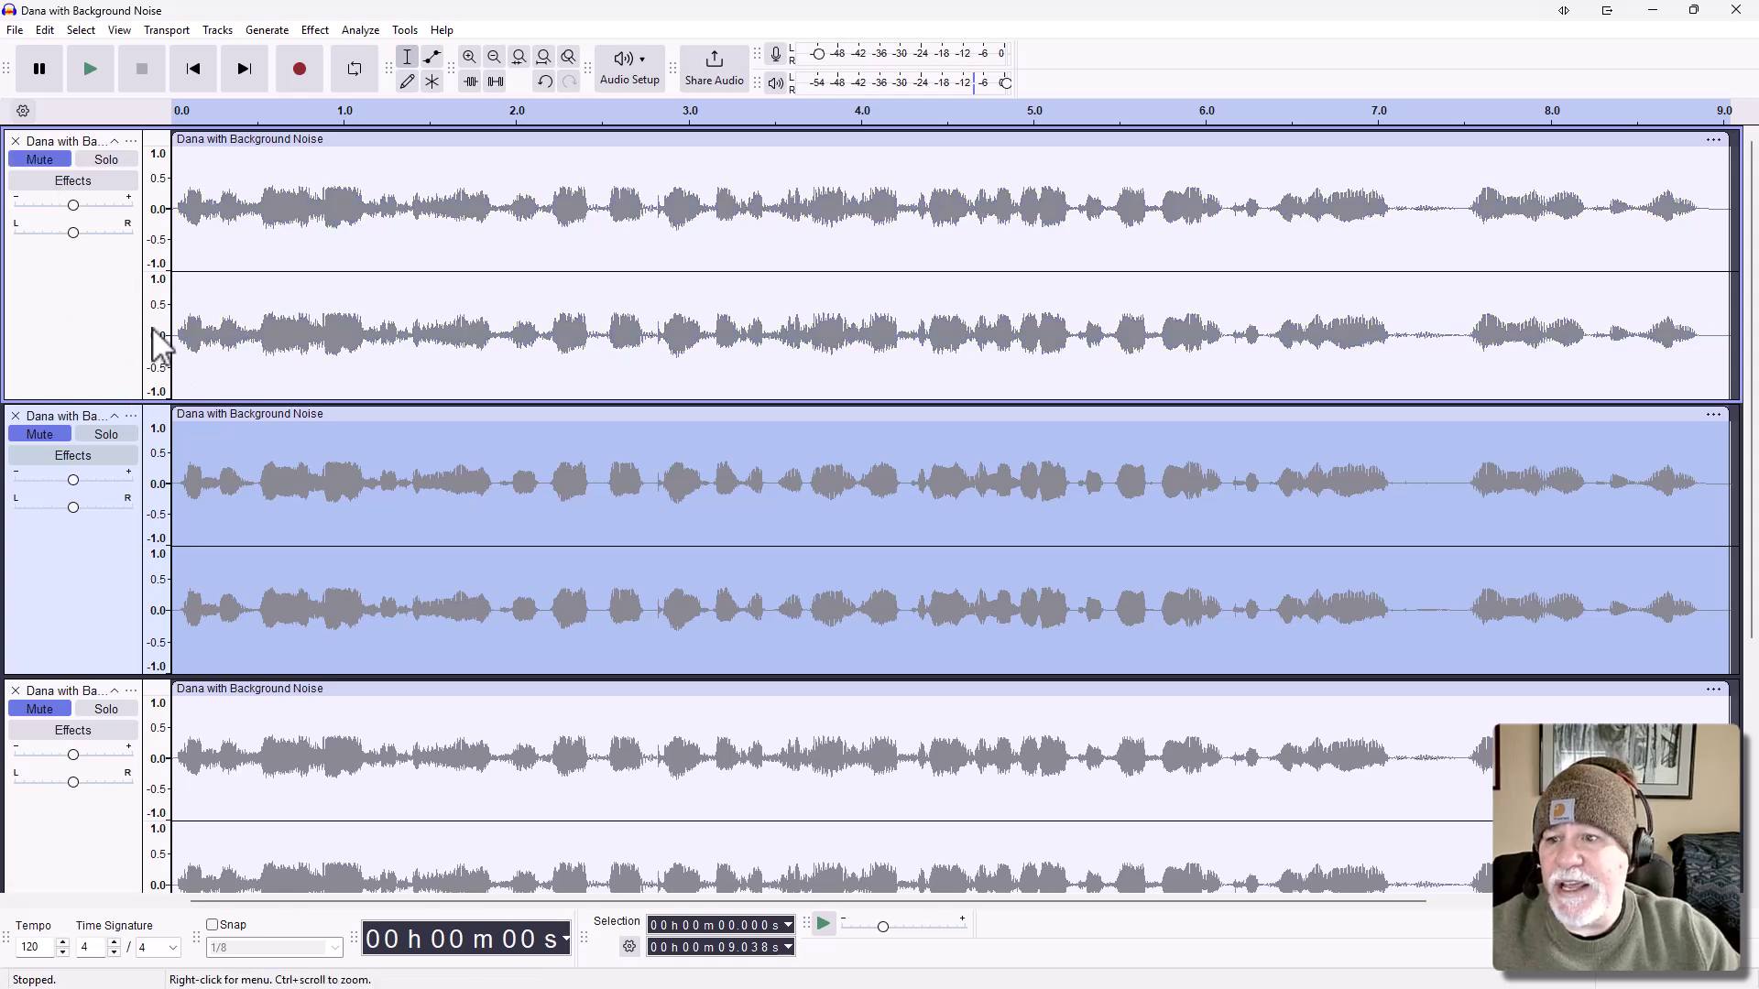
# Step: Unmute the third track and select it for processing
pyautogui.scroll(-2, 27, 765)
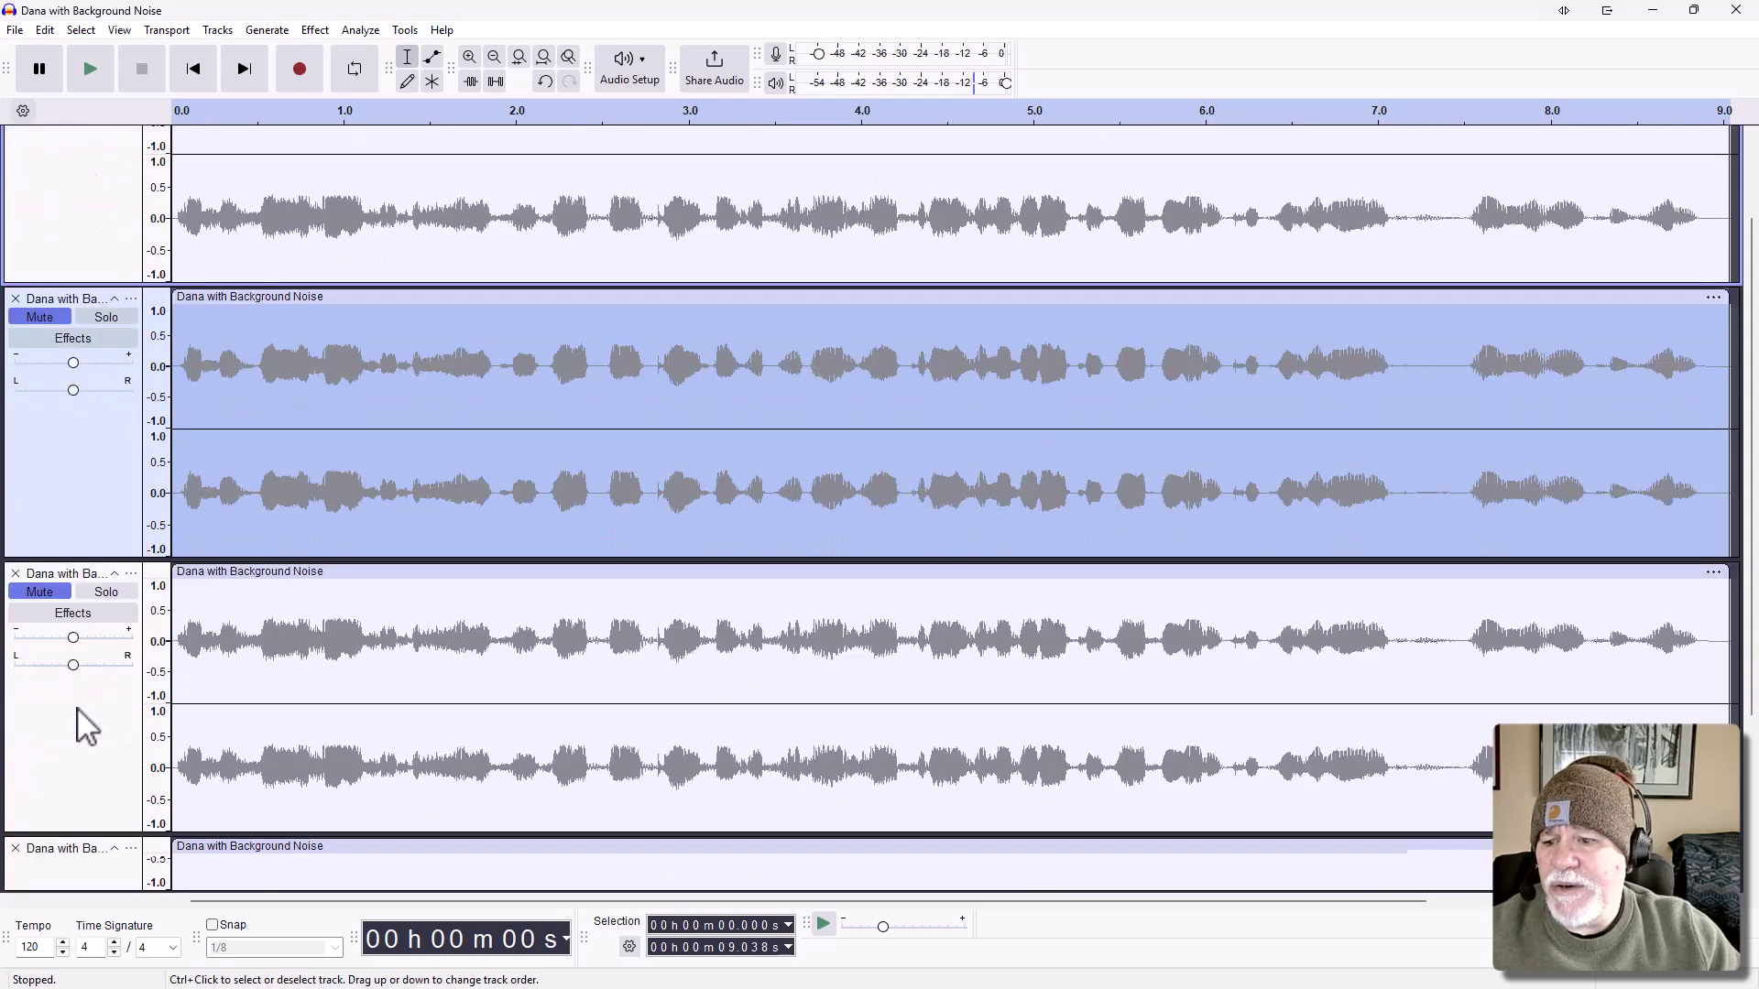
pyautogui.click(50, 593)
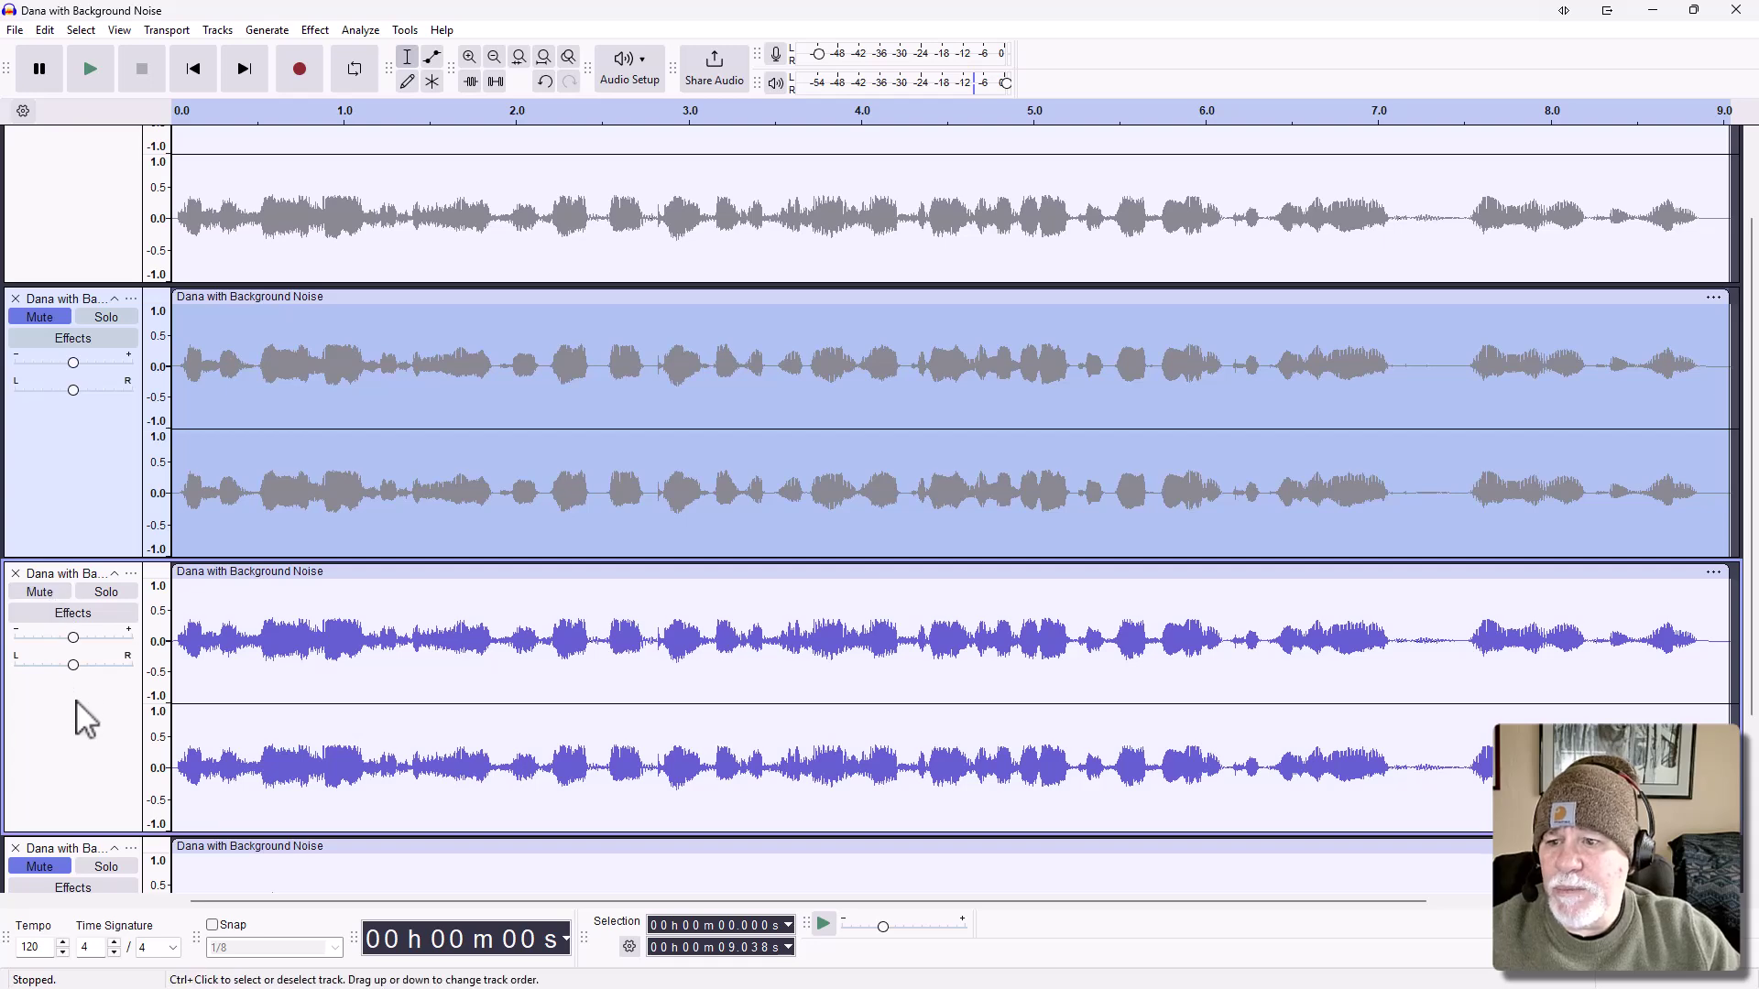
pyautogui.click(77, 733)
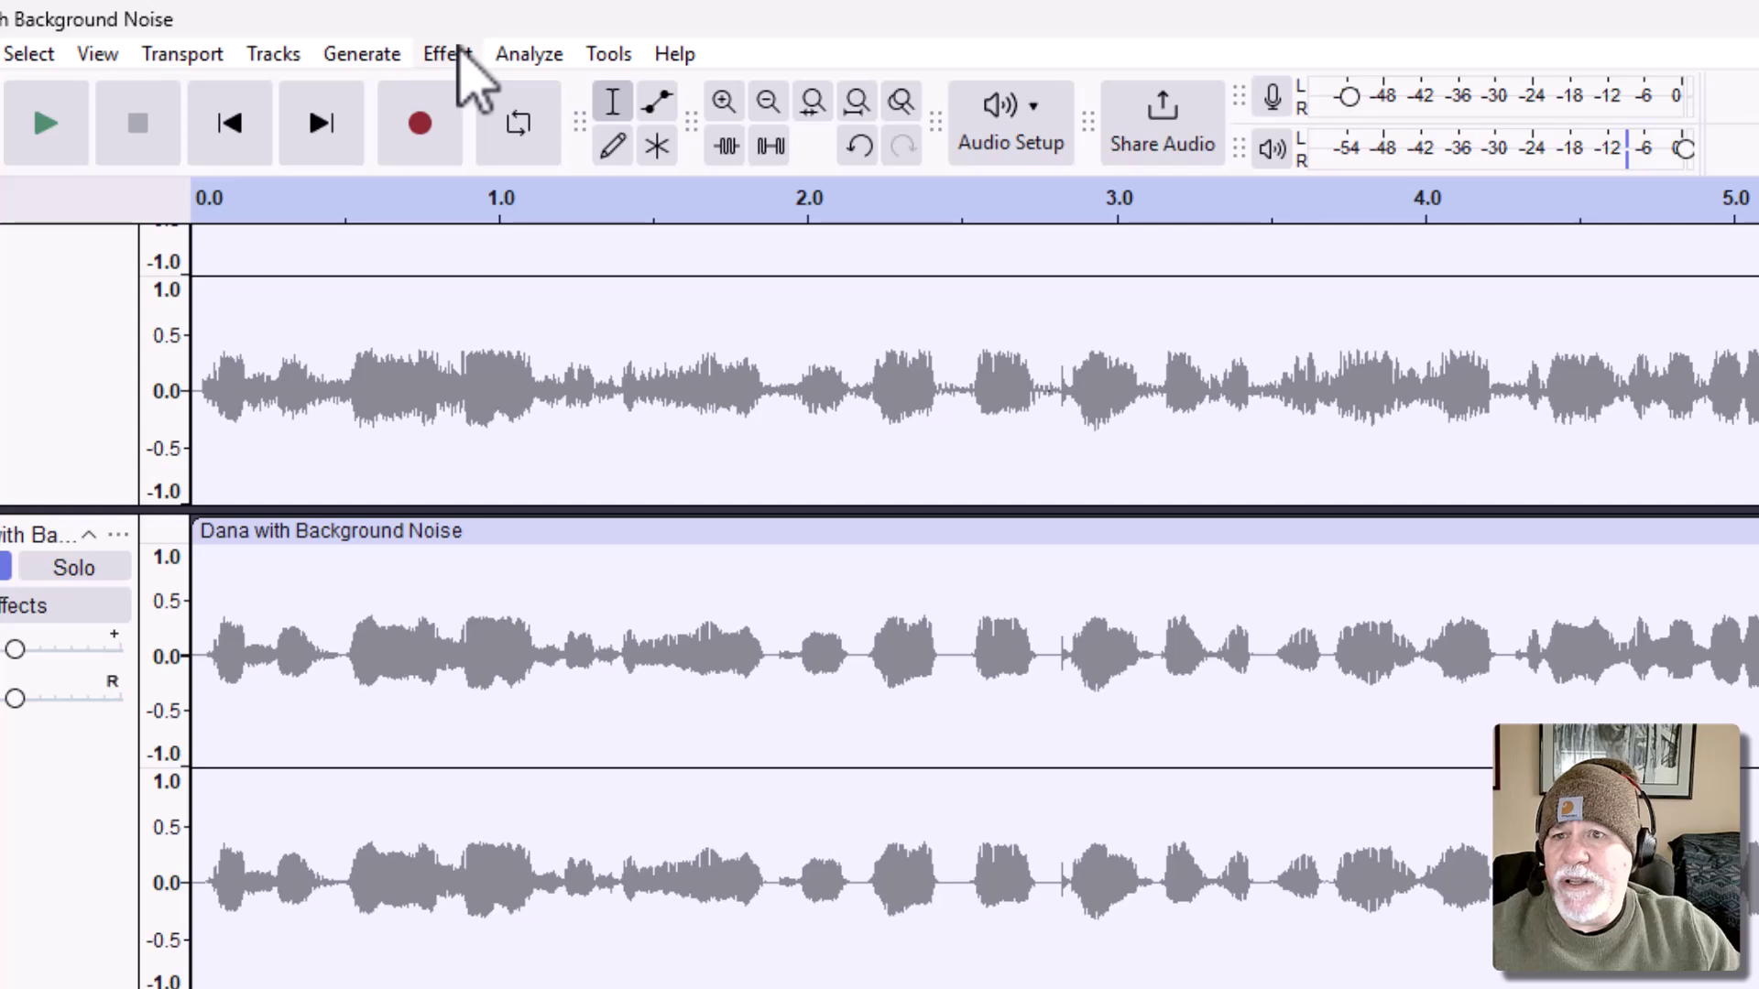
# Step: Apply OpenVINO Noise Suppression to the third track with the deepfilternet3 model
pyautogui.click(449, 53)
pyautogui.moveTo(530, 54)
pyautogui.moveTo(458, 50)
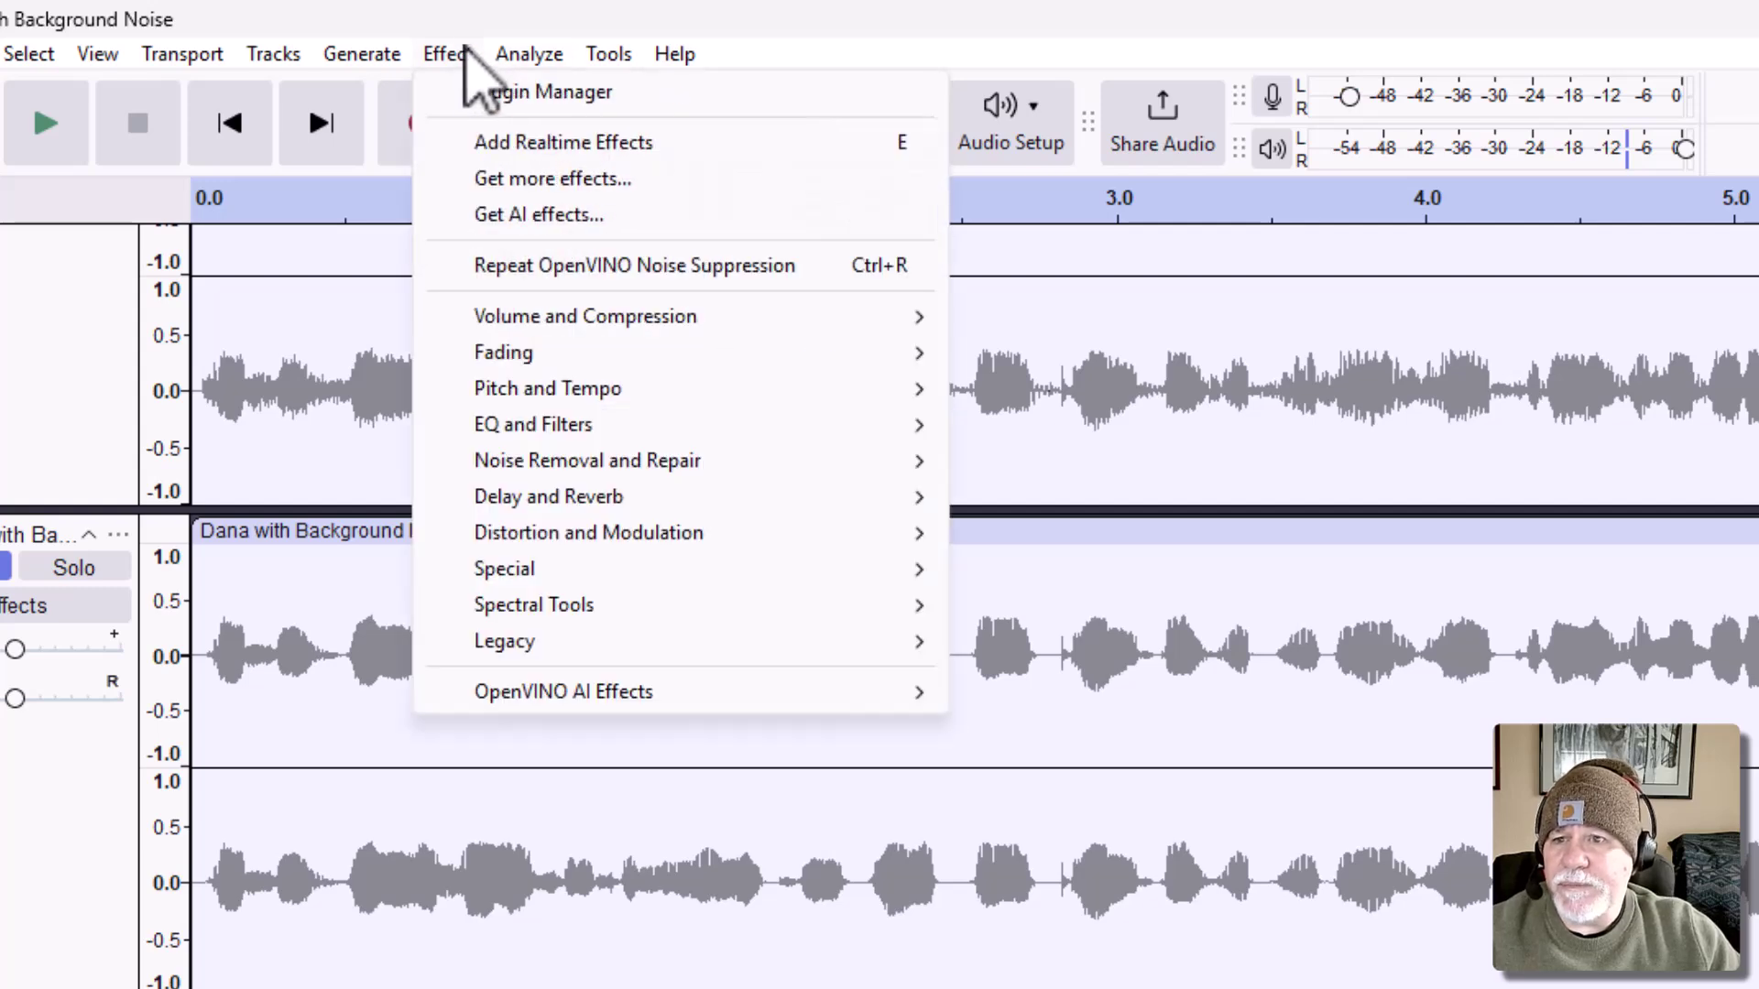
pyautogui.moveTo(546, 707)
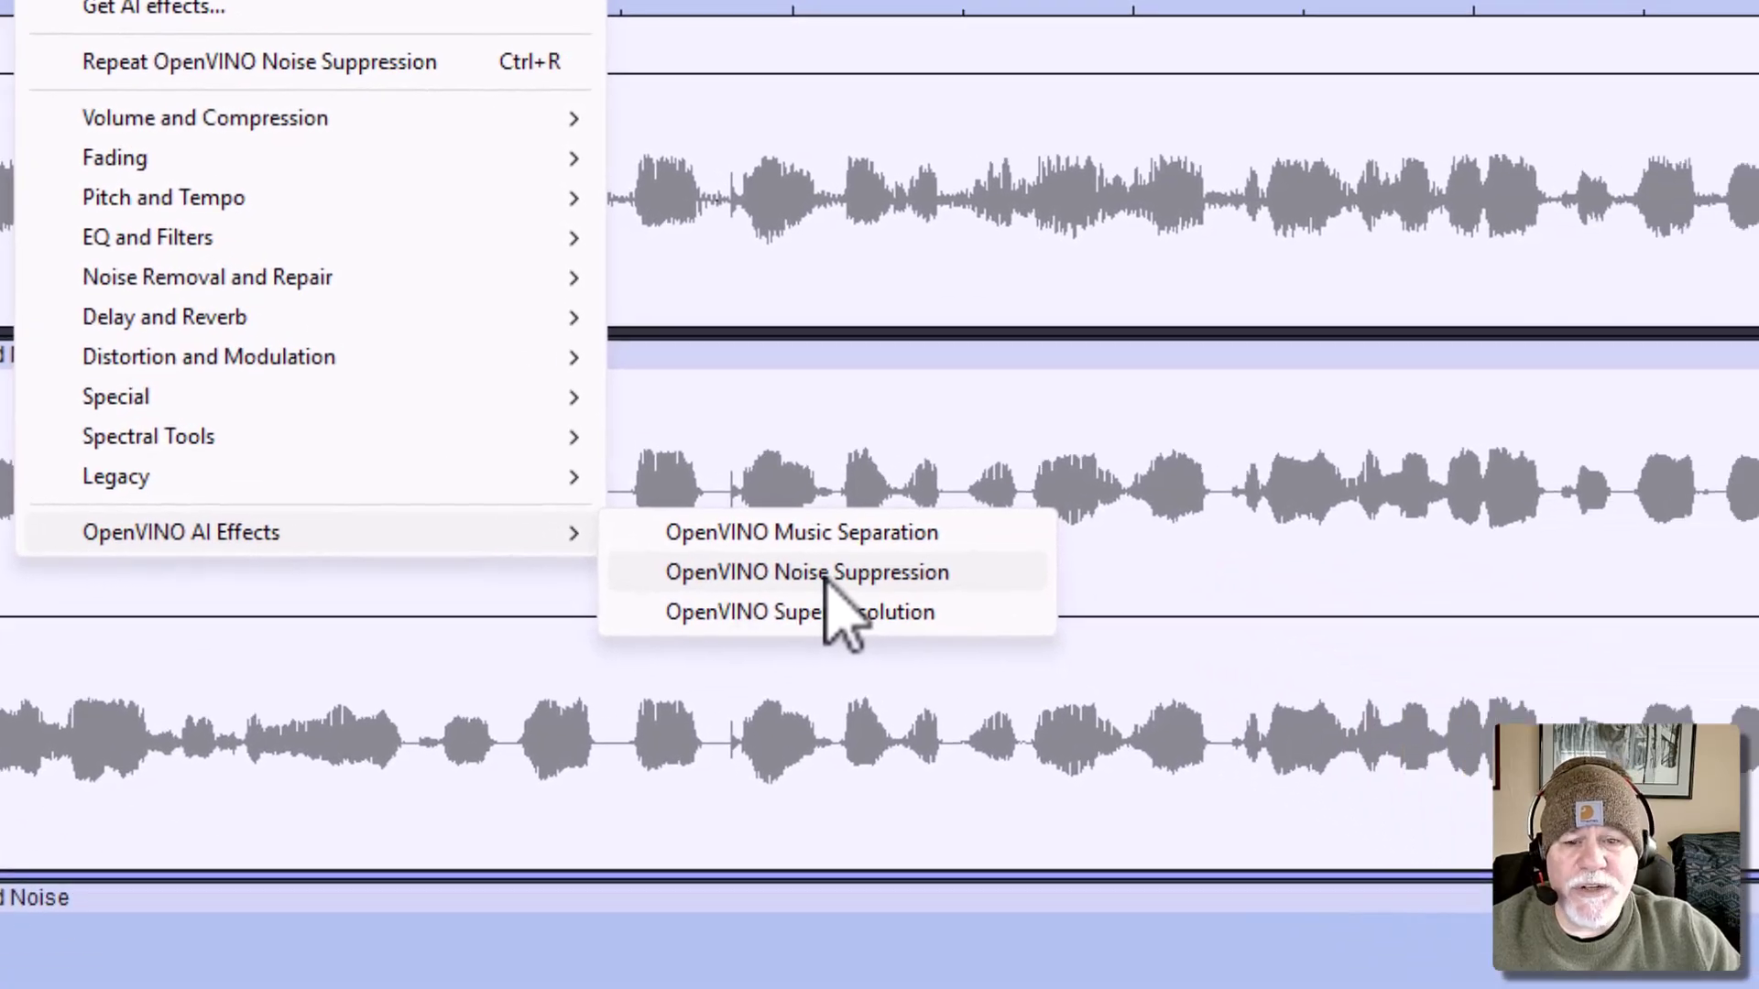
pyautogui.click(1150, 729)
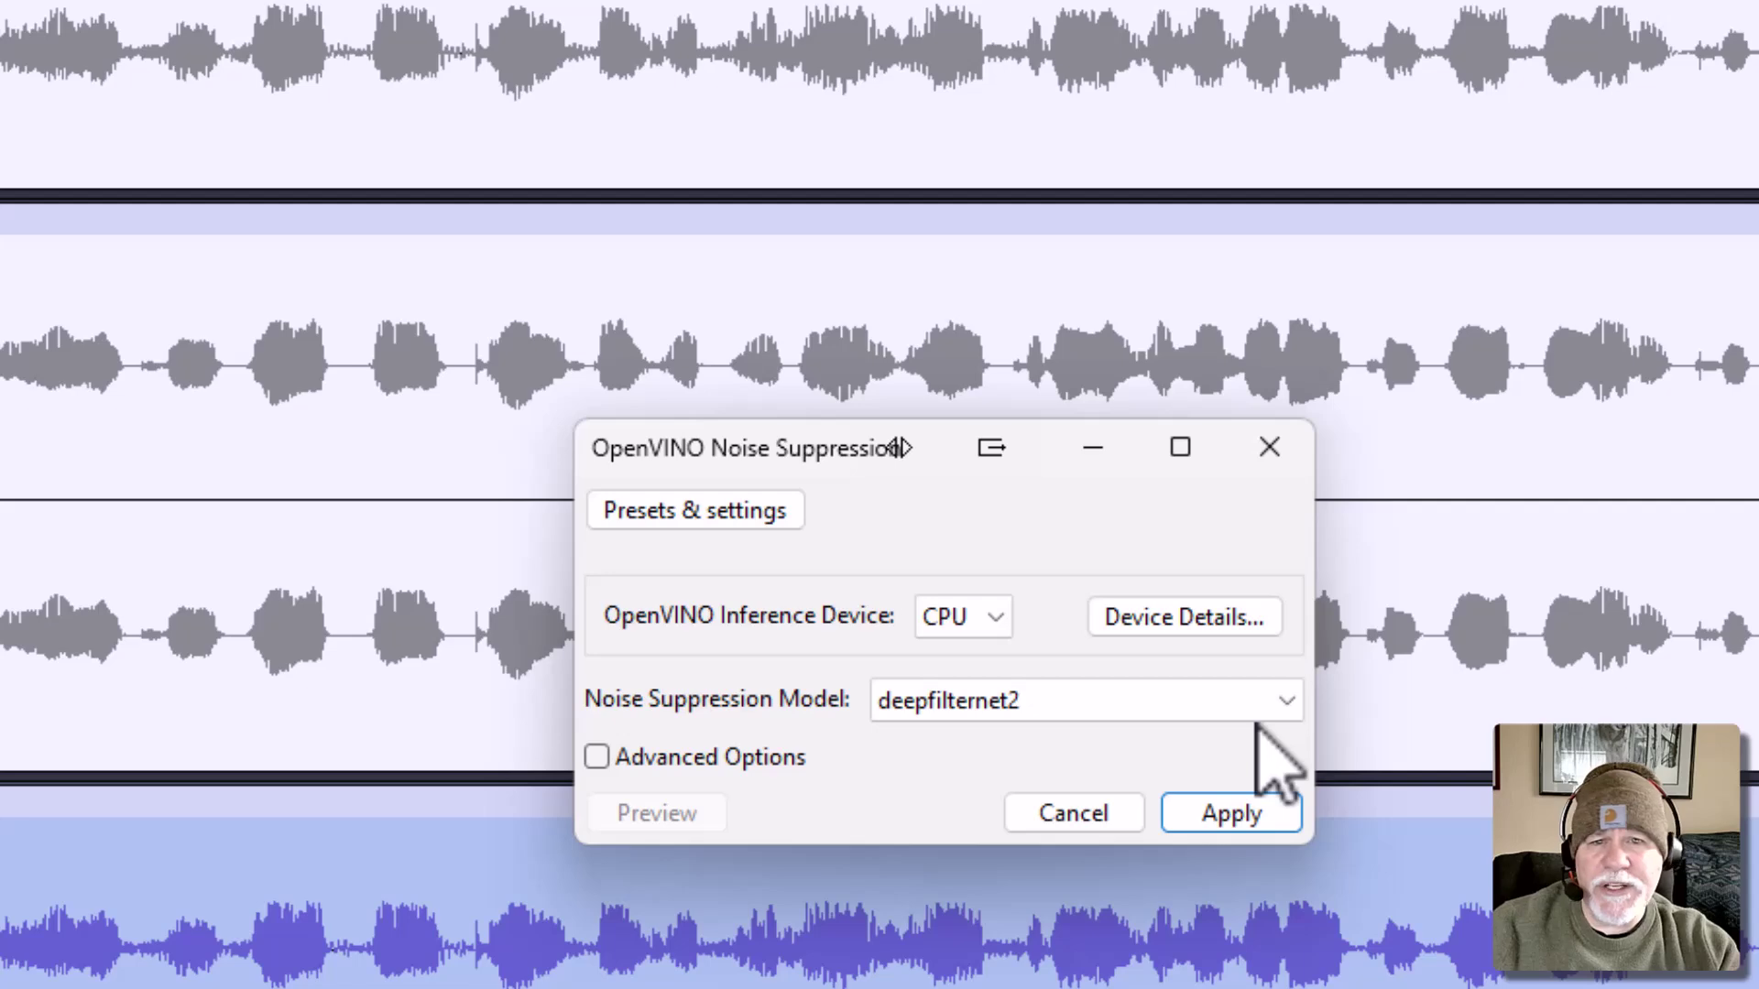
pyautogui.click(1287, 714)
pyautogui.click(1243, 770)
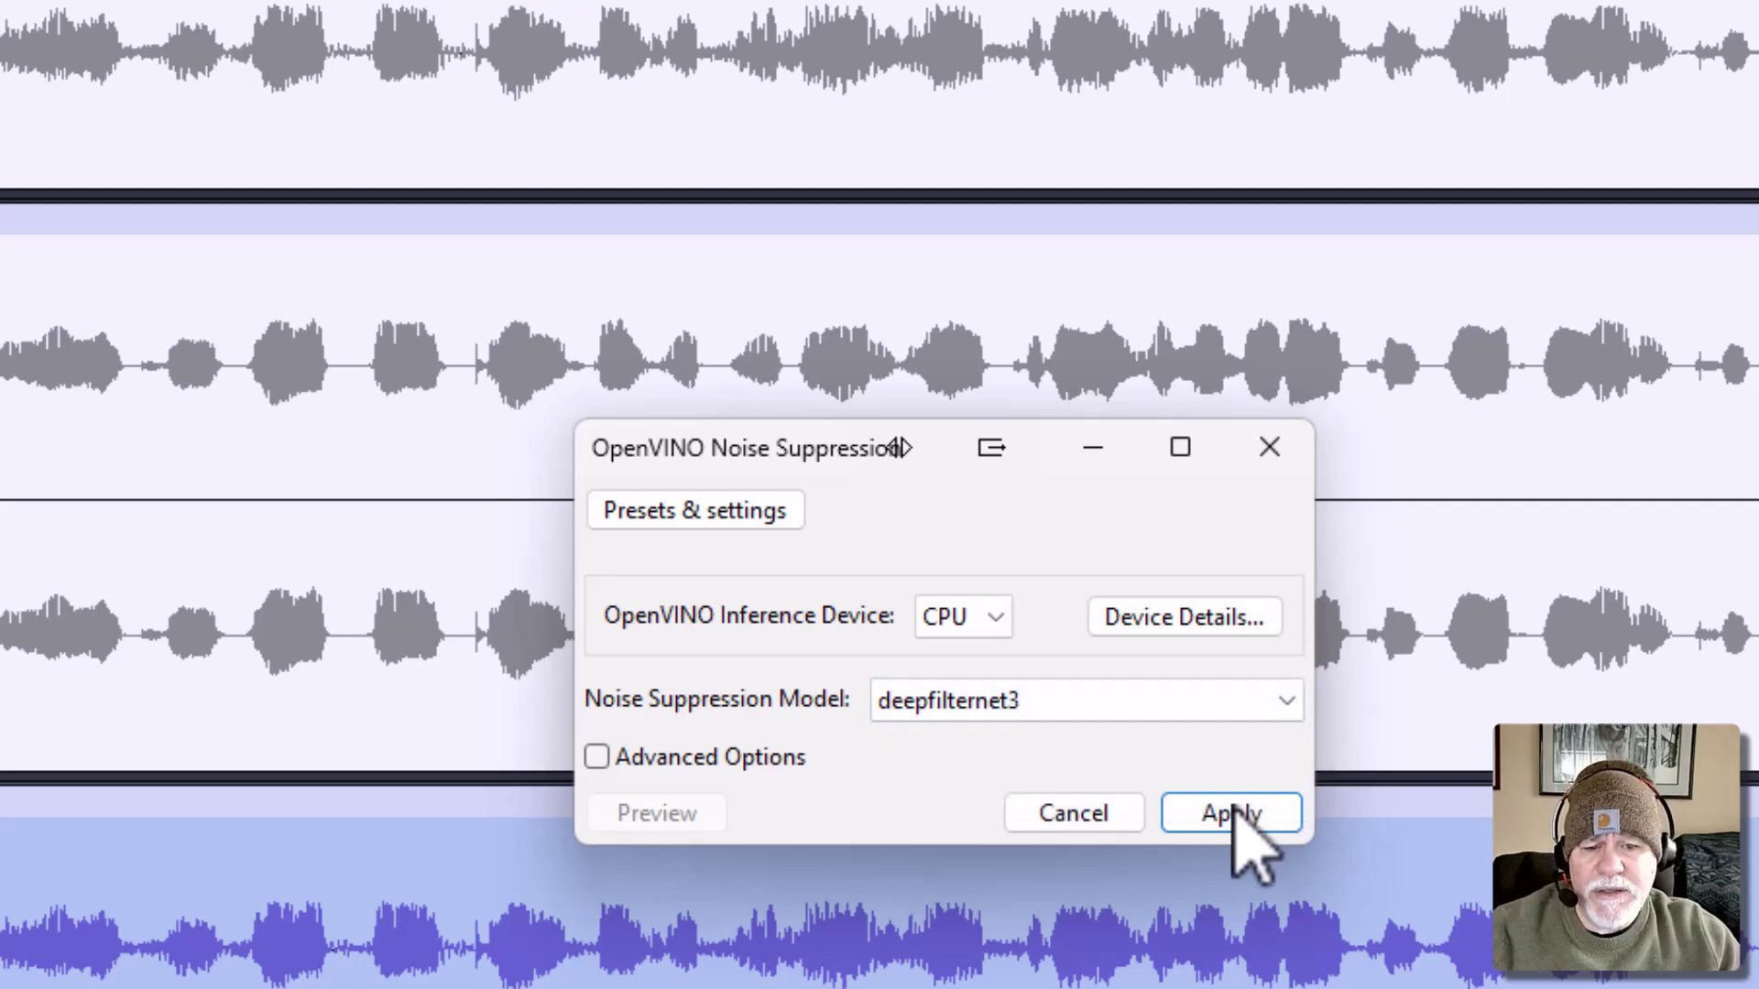
pyautogui.click(1232, 815)
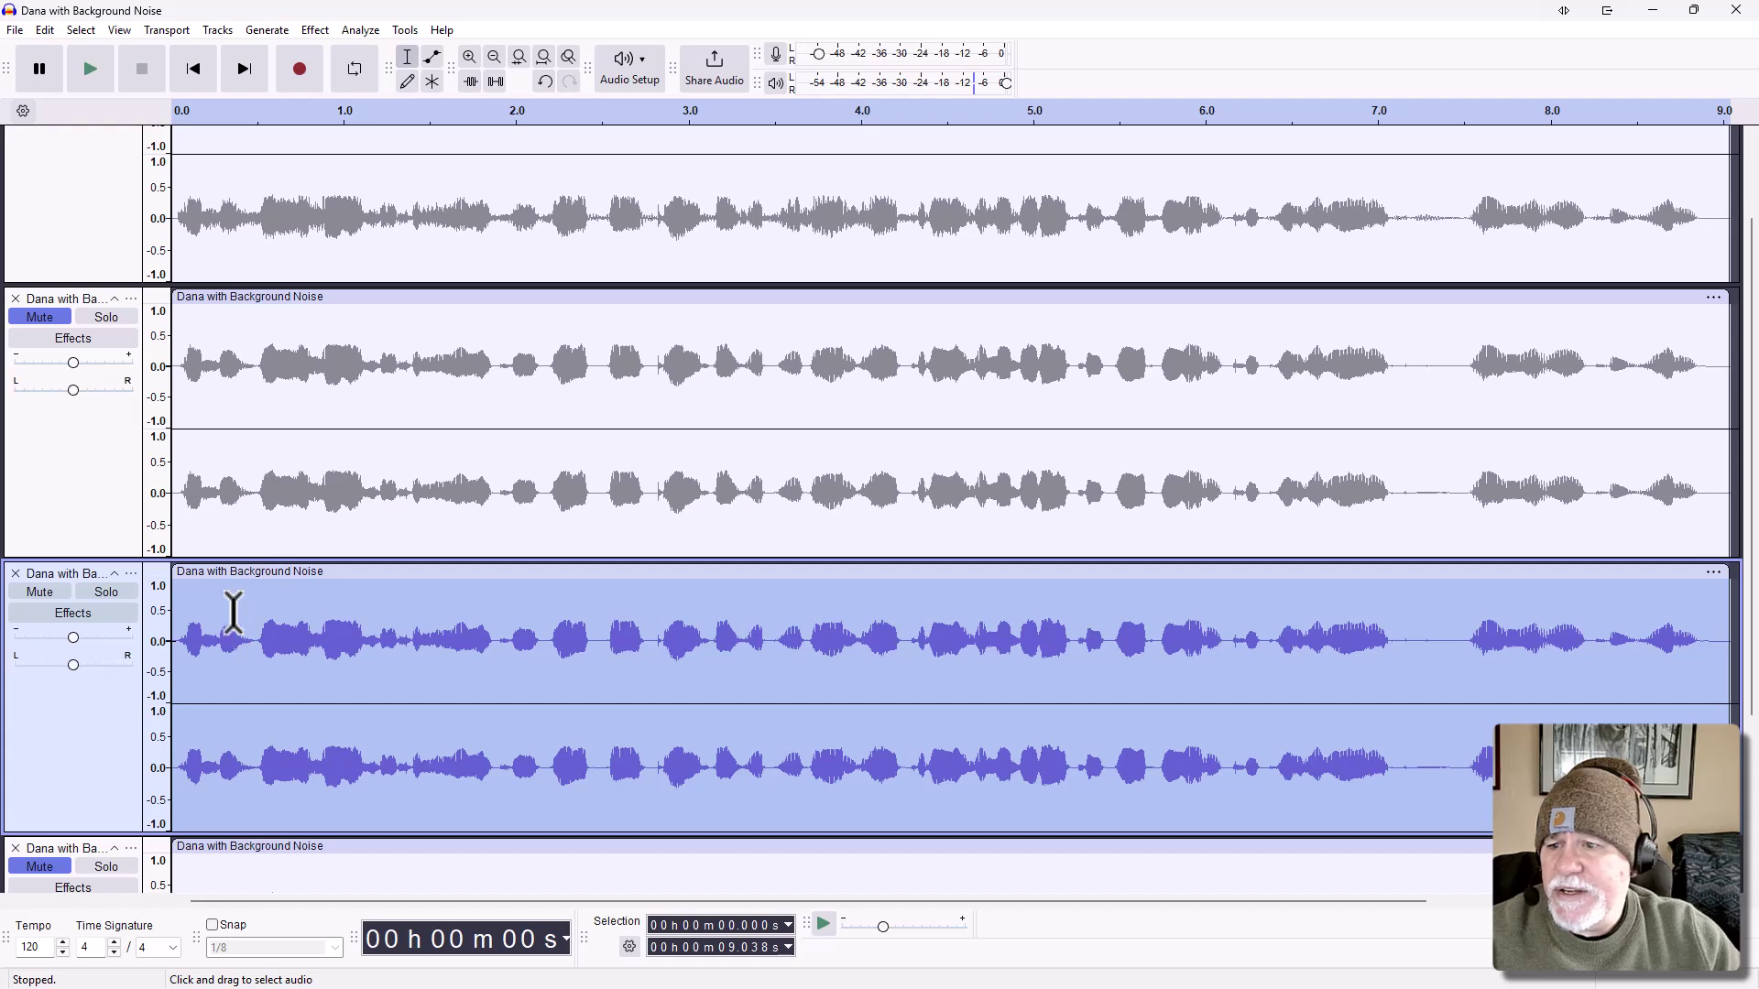
# Step: Play the deepfilternet3 copy, then mute it and play the deepfilternet2 copy alone
pyautogui.click(96, 79)
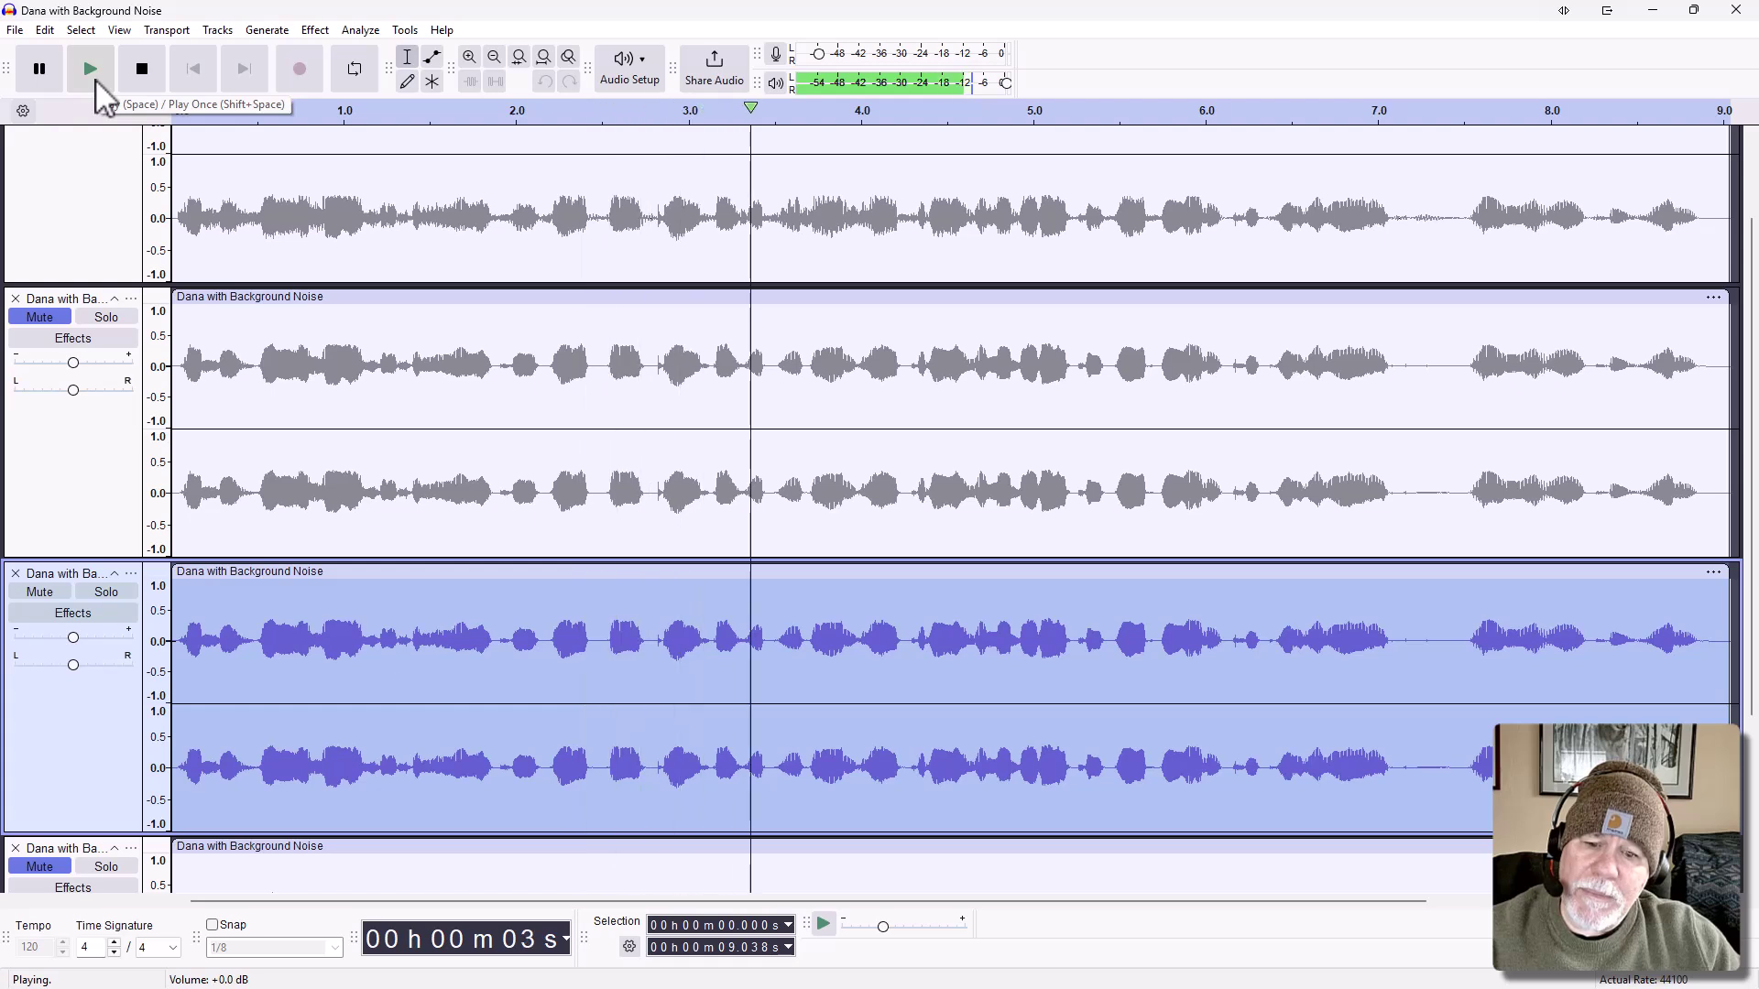
pyautogui.click(142, 69)
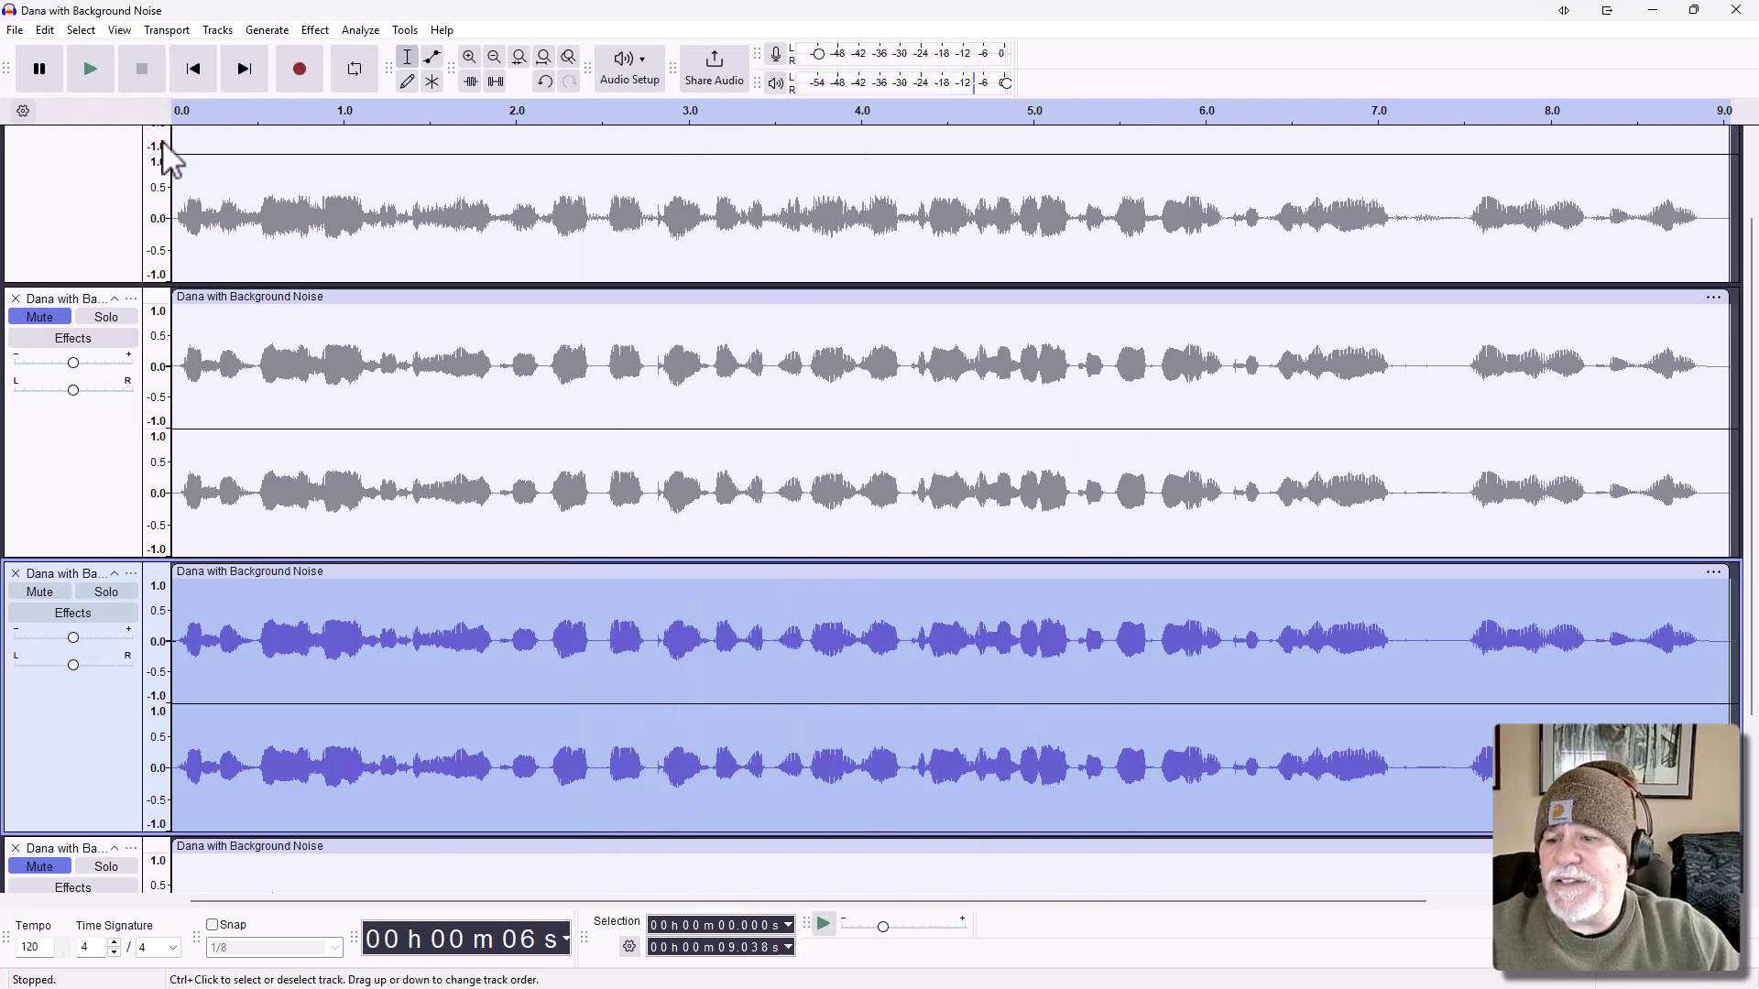
pyautogui.click(36, 593)
pyautogui.click(41, 319)
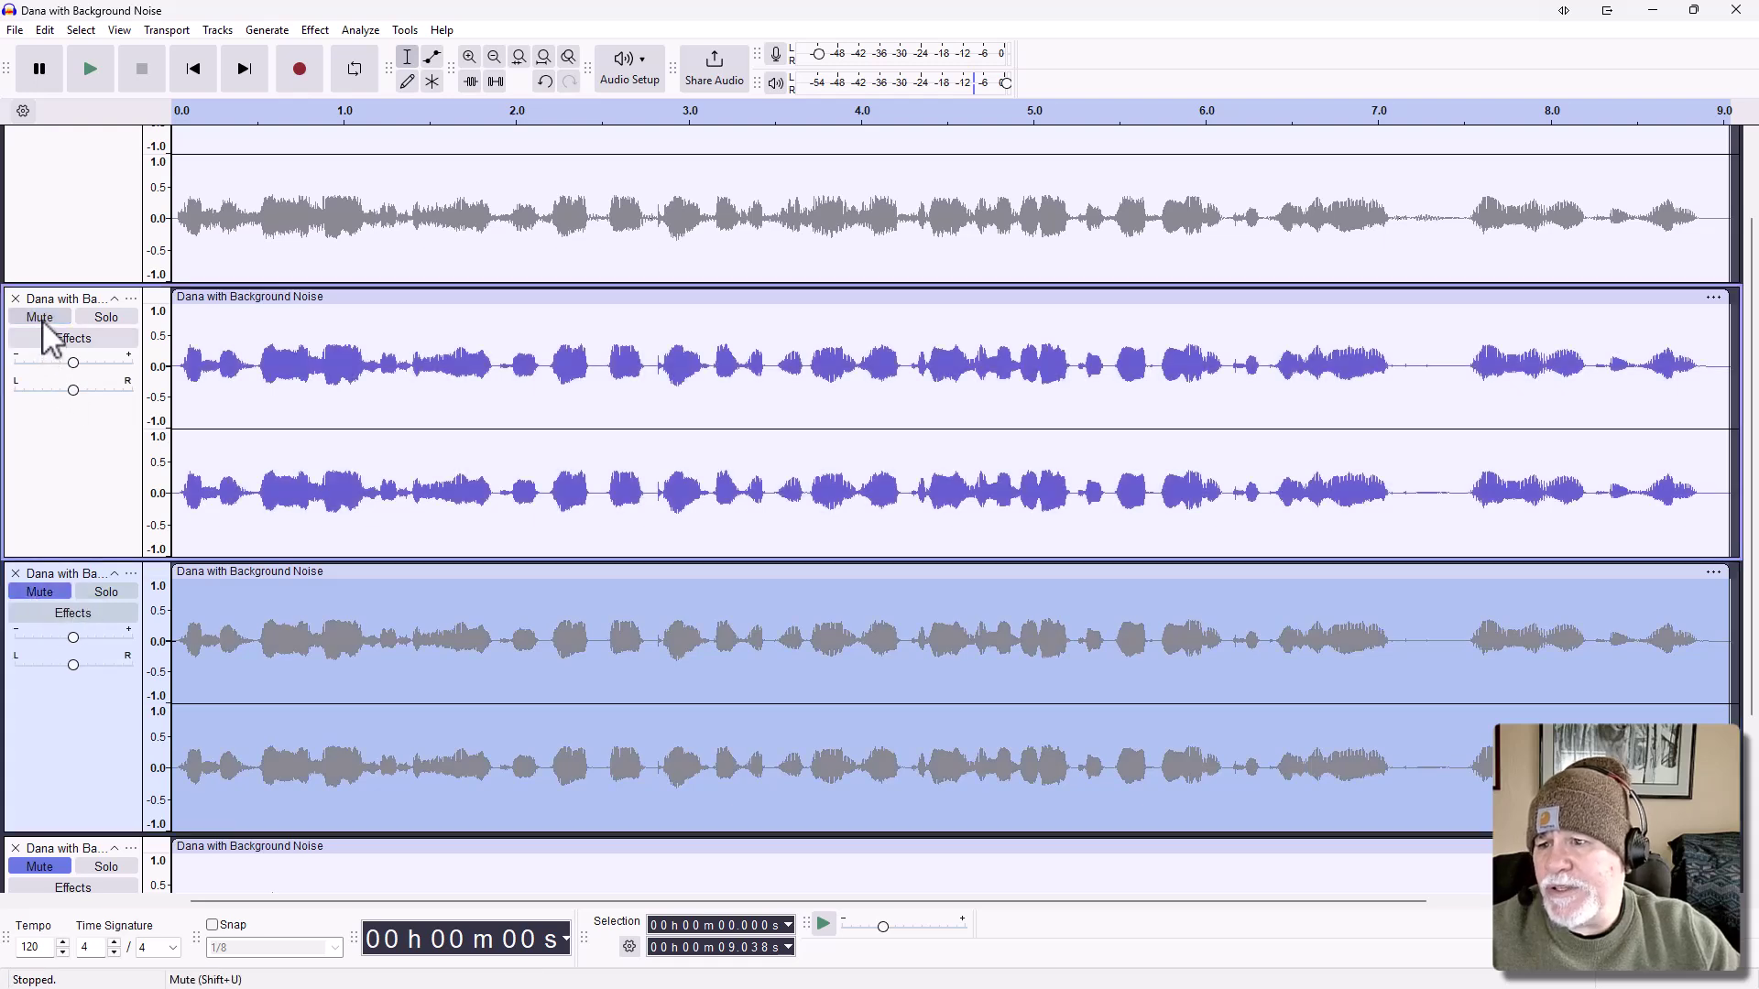
pyautogui.click(91, 73)
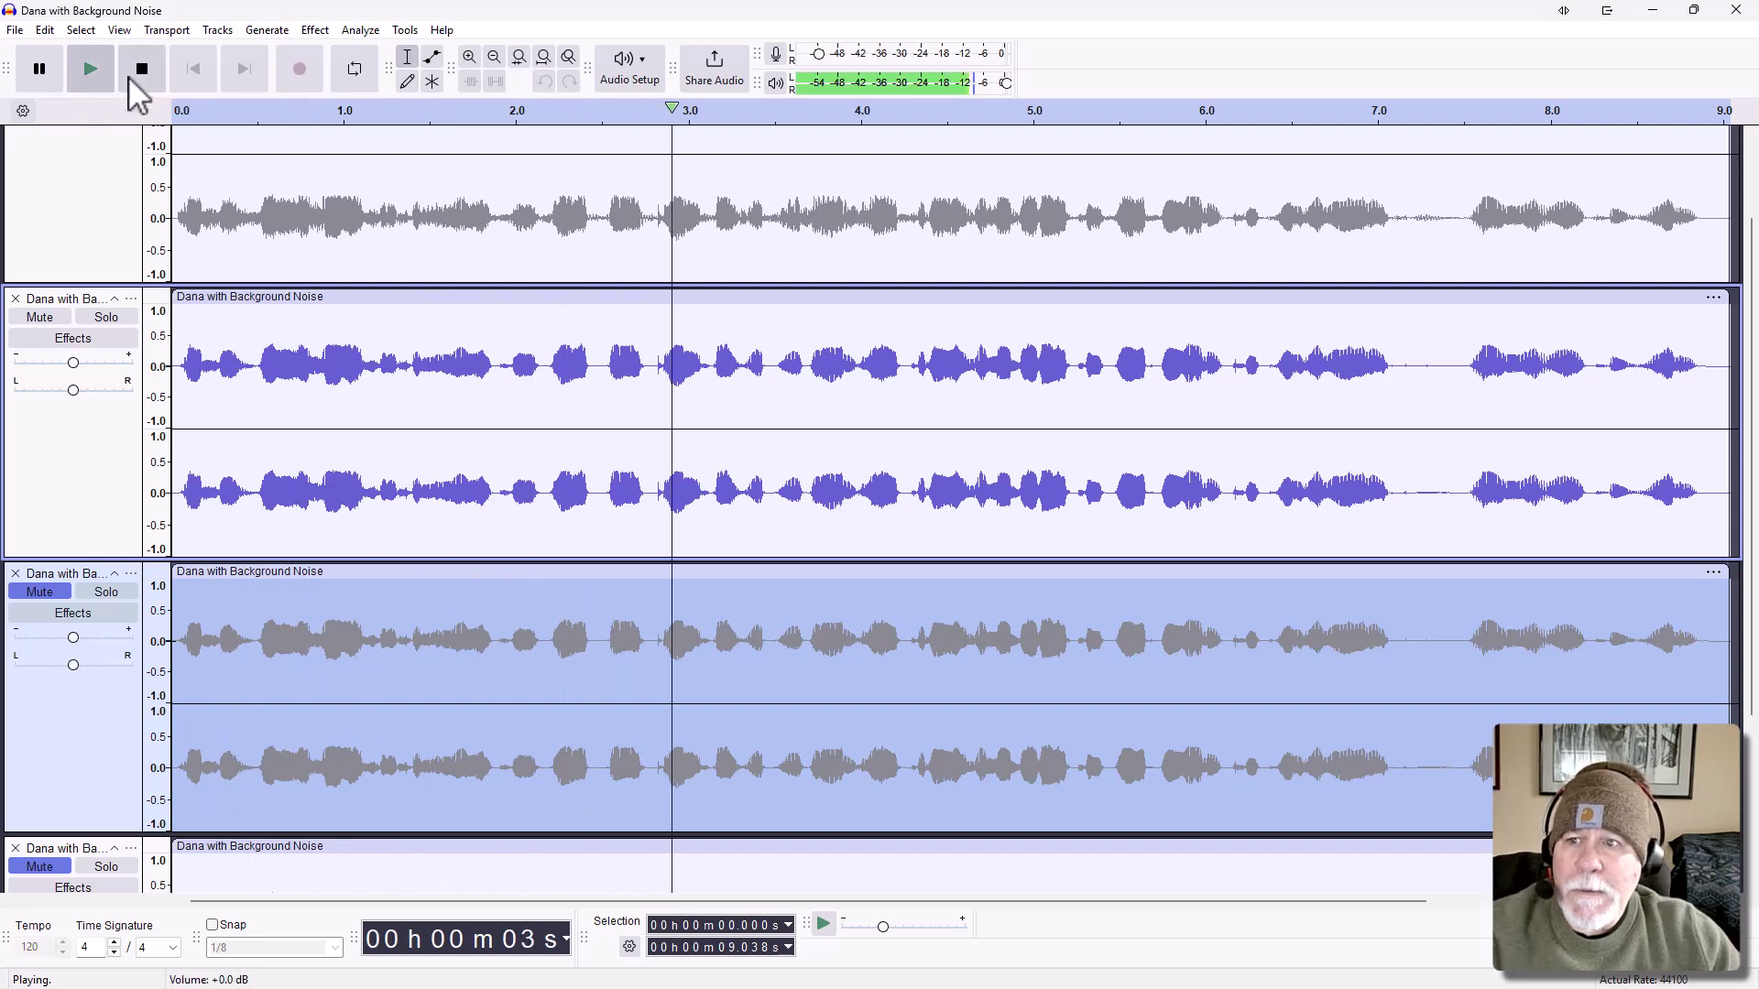
pyautogui.click(130, 77)
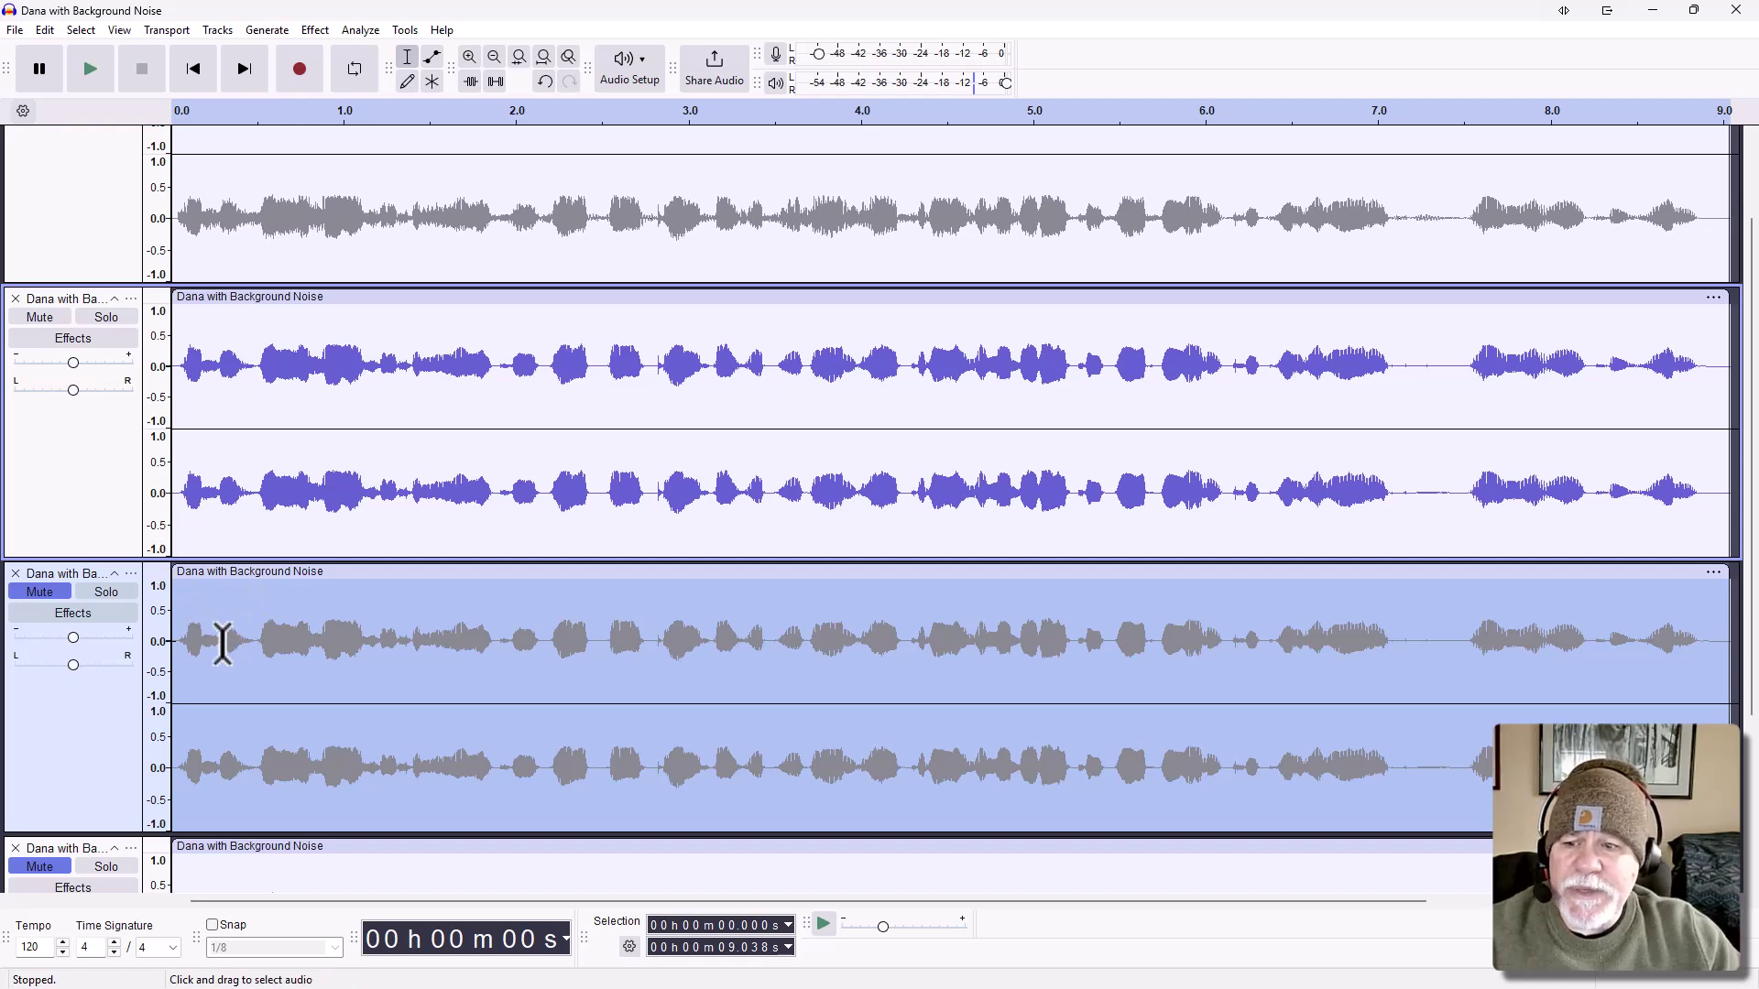
pyautogui.click(39, 317)
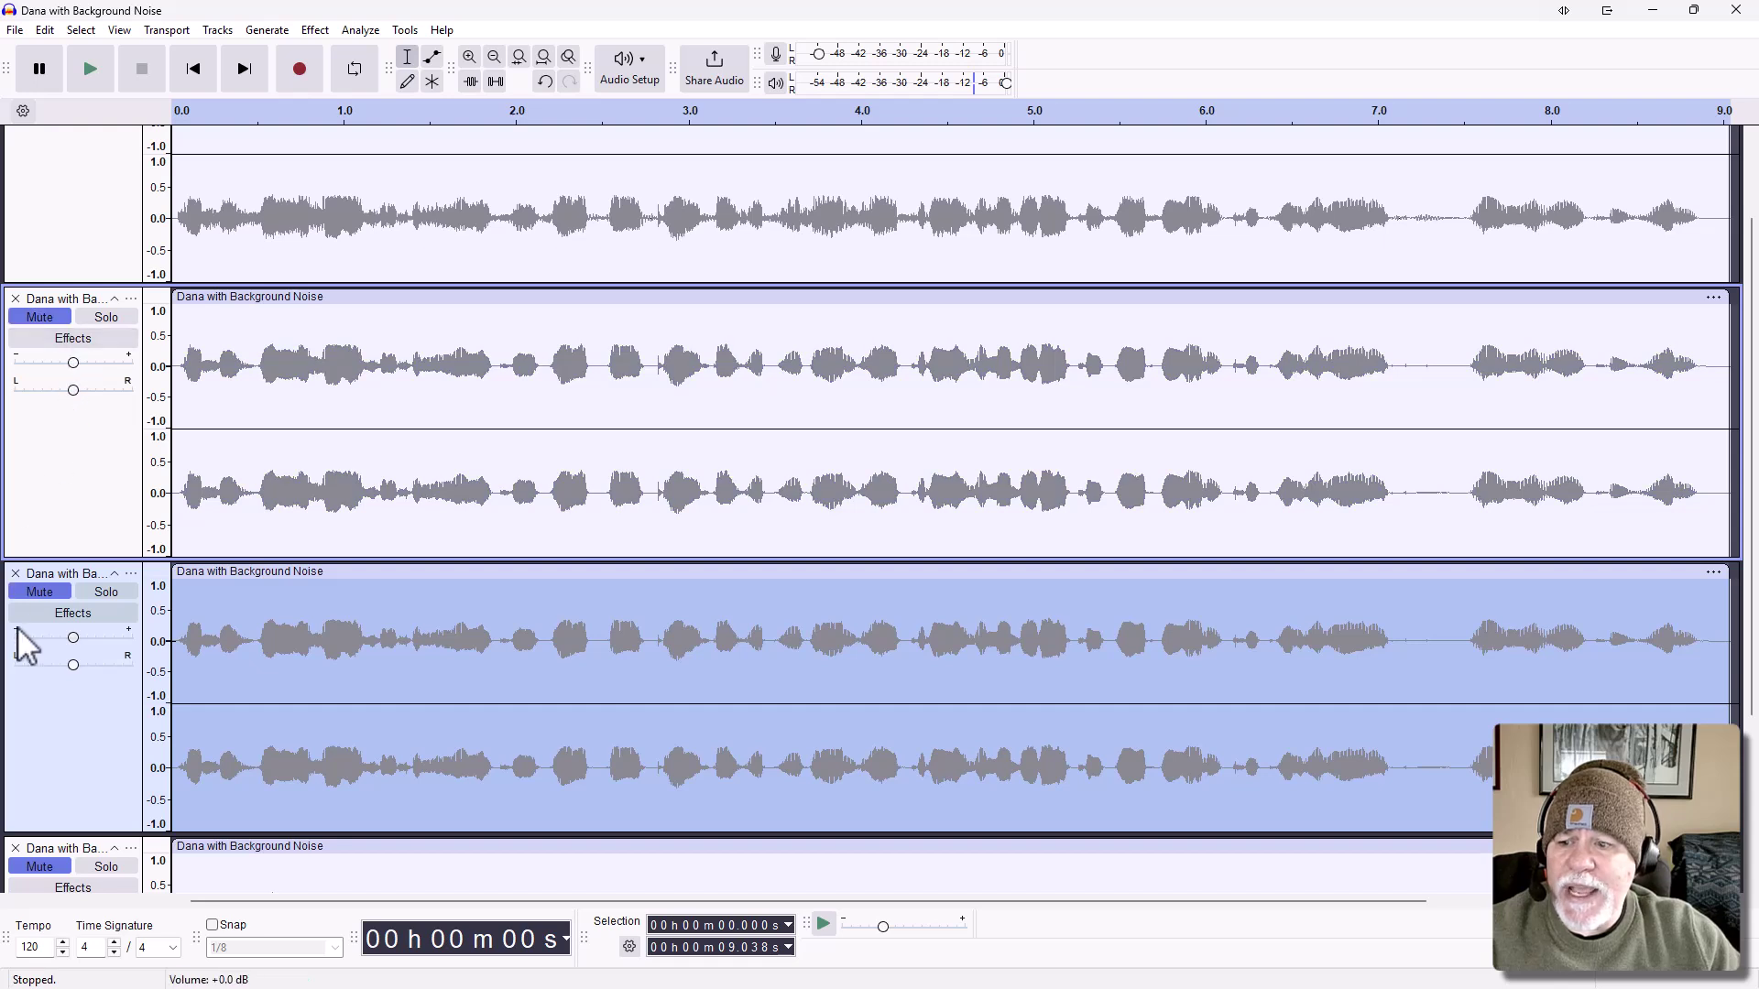
# Step: Replay the deepfilternet3 copy on its own, then mute it
pyautogui.click(39, 591)
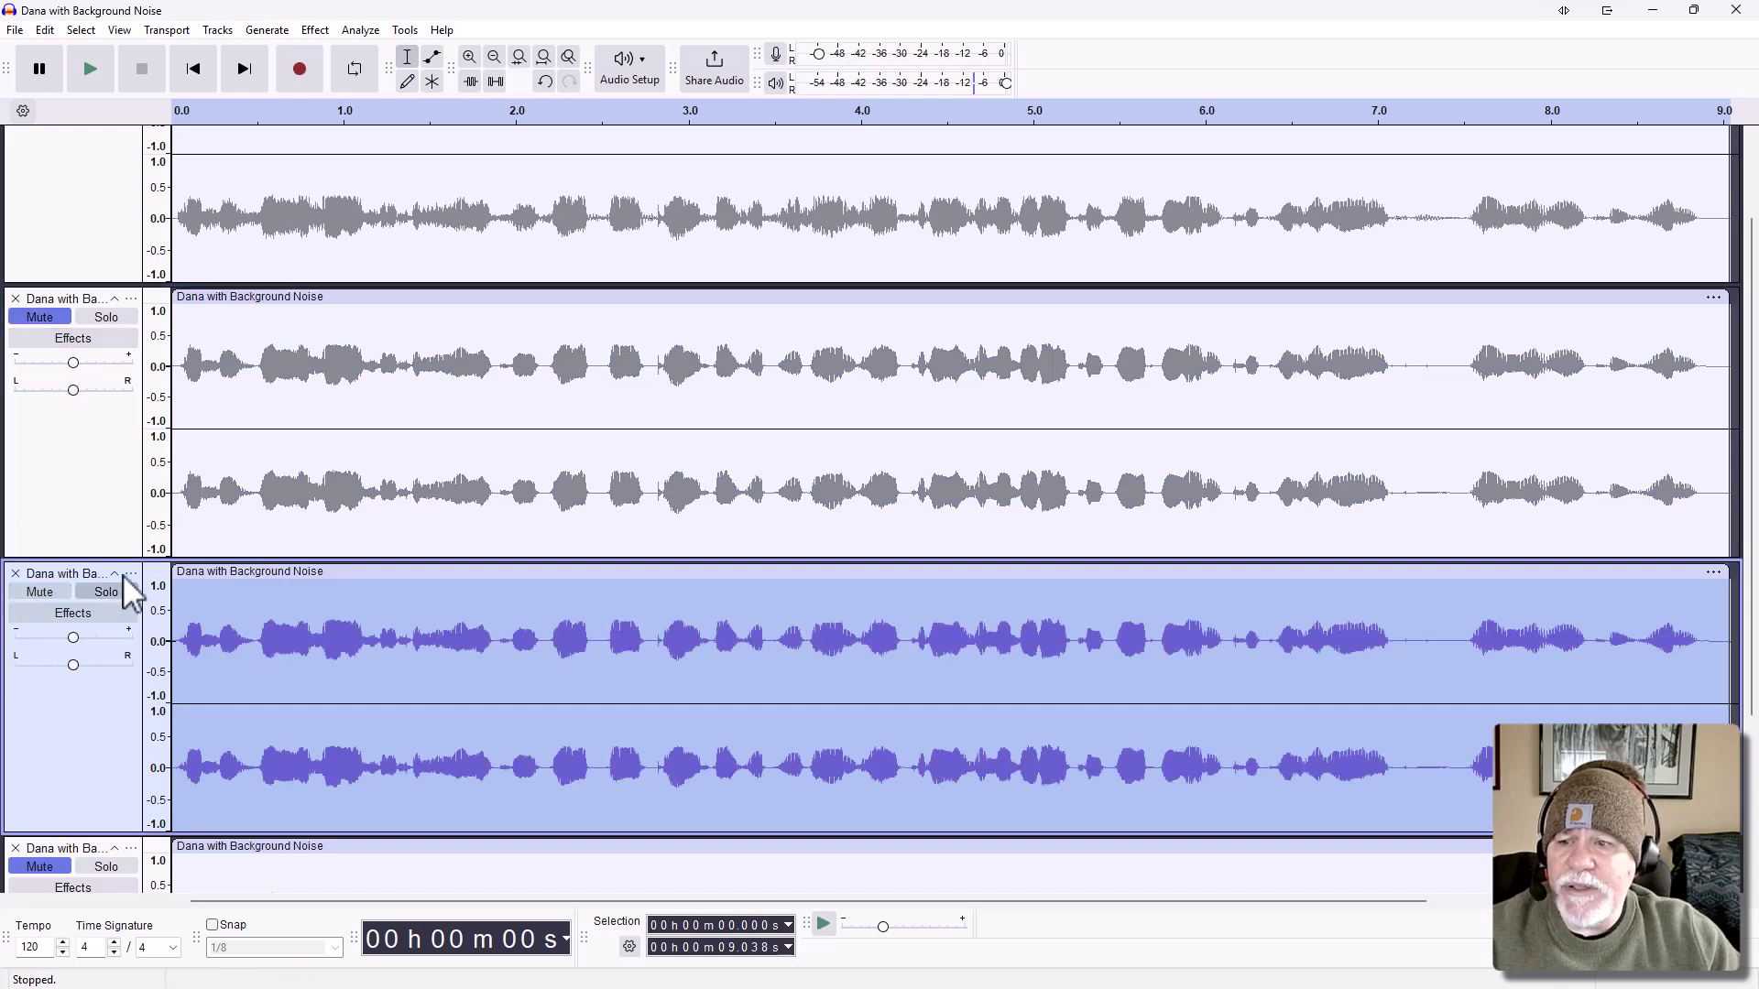
pyautogui.click(91, 69)
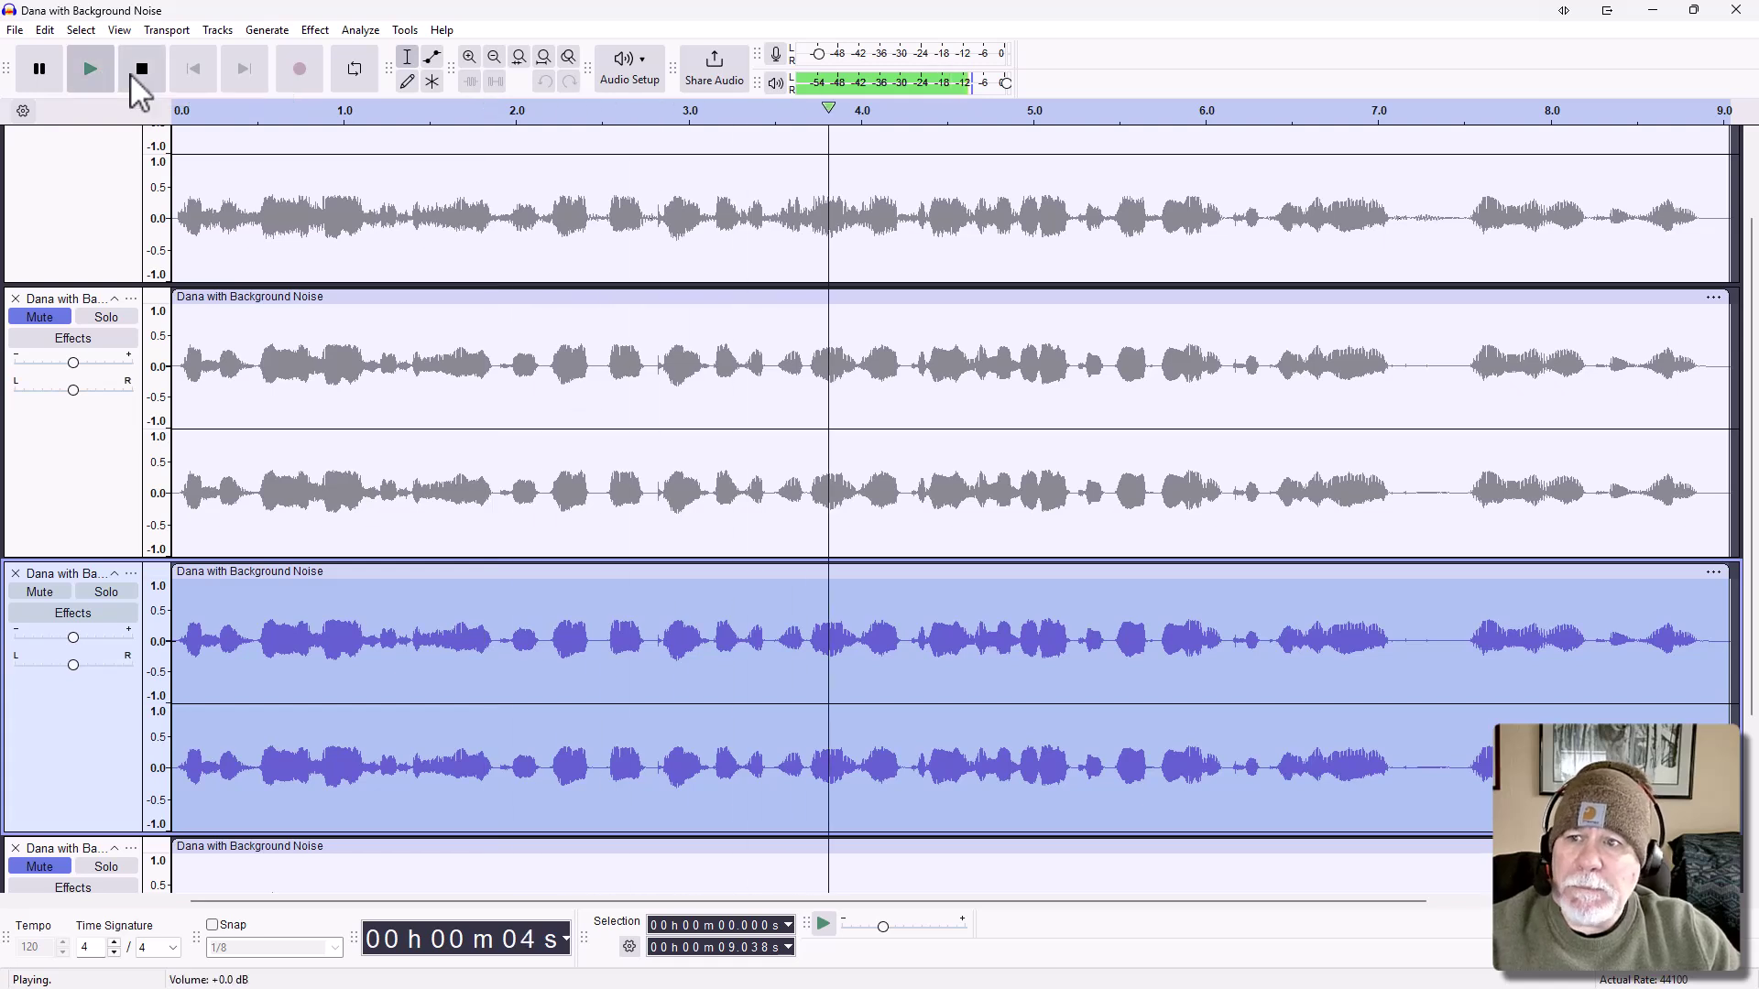
pyautogui.click(141, 69)
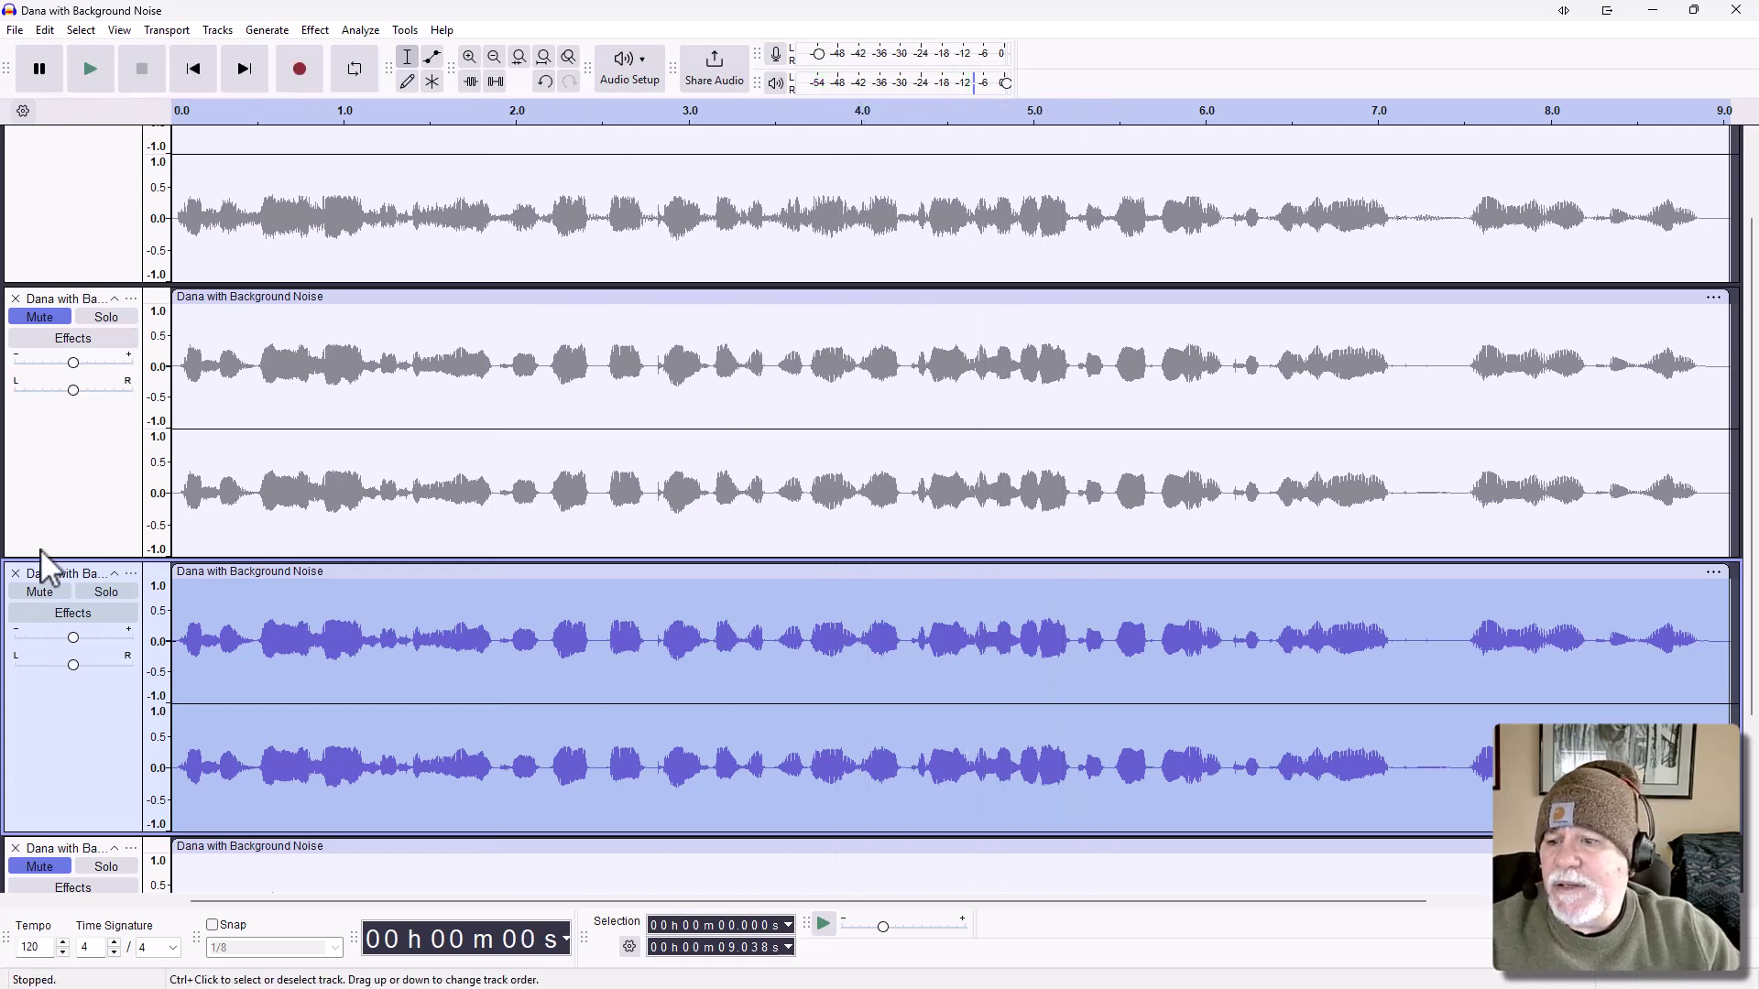
pyautogui.click(53, 595)
# Step: Unmute the original top track and play it alone
pyautogui.scroll(2, 59, 608)
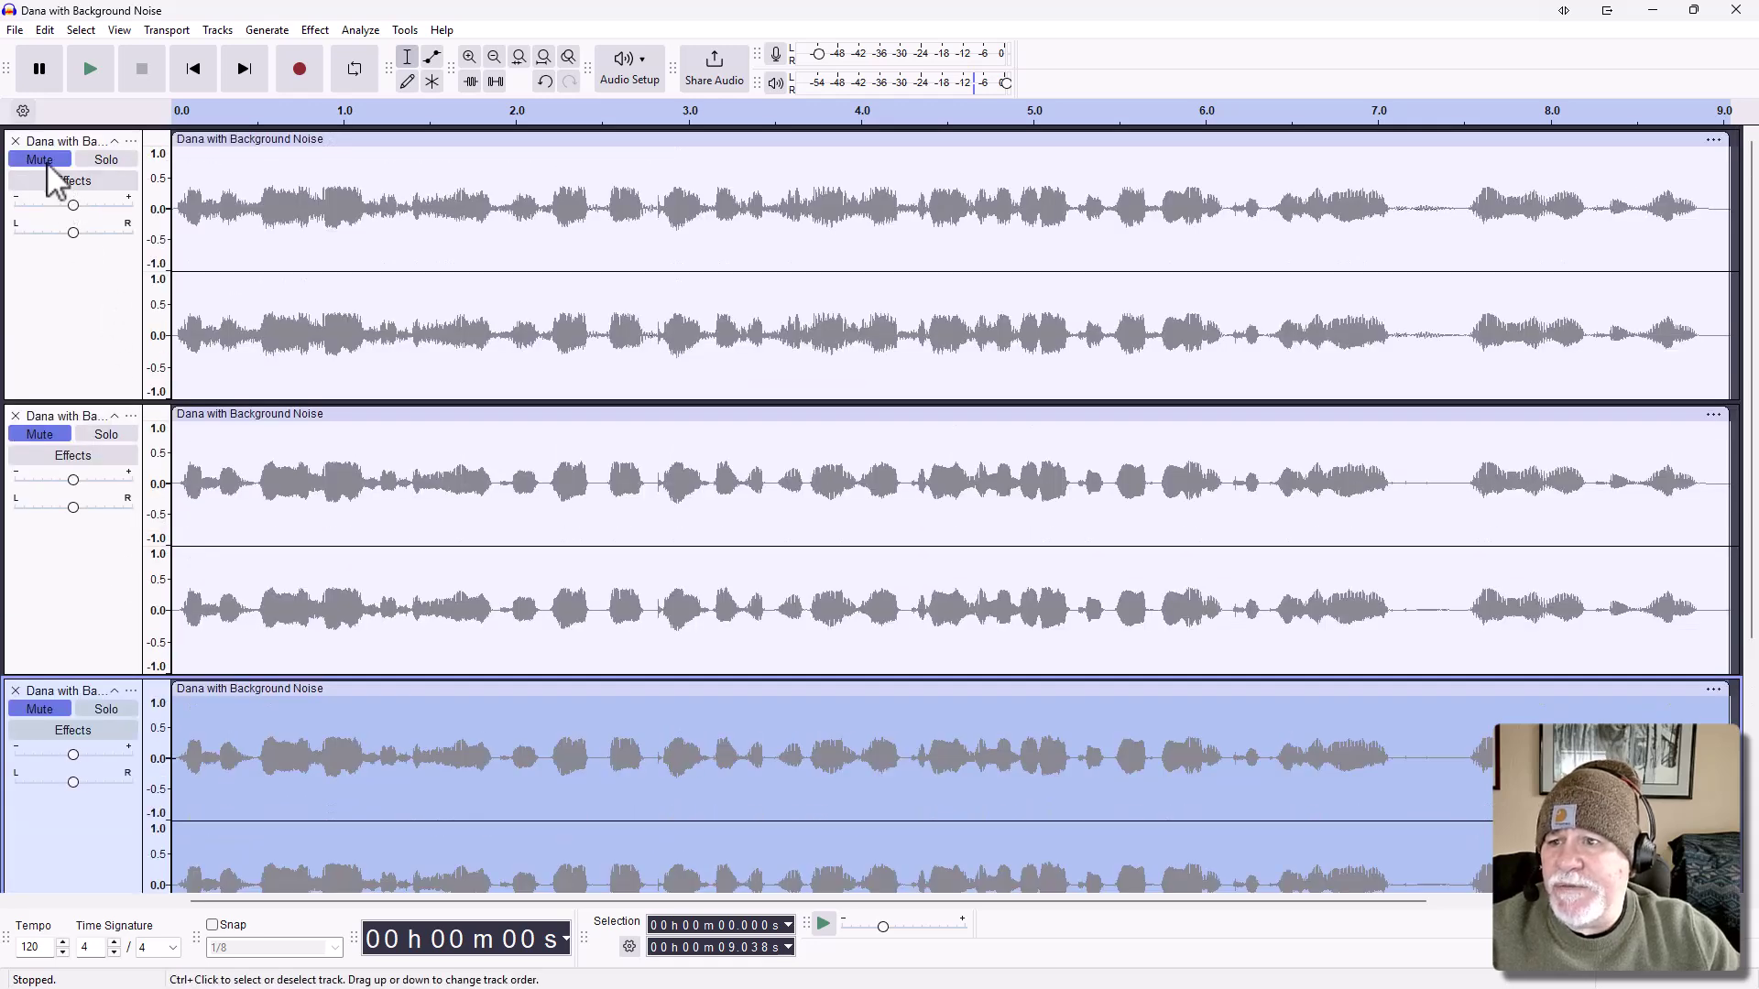
pyautogui.click(41, 161)
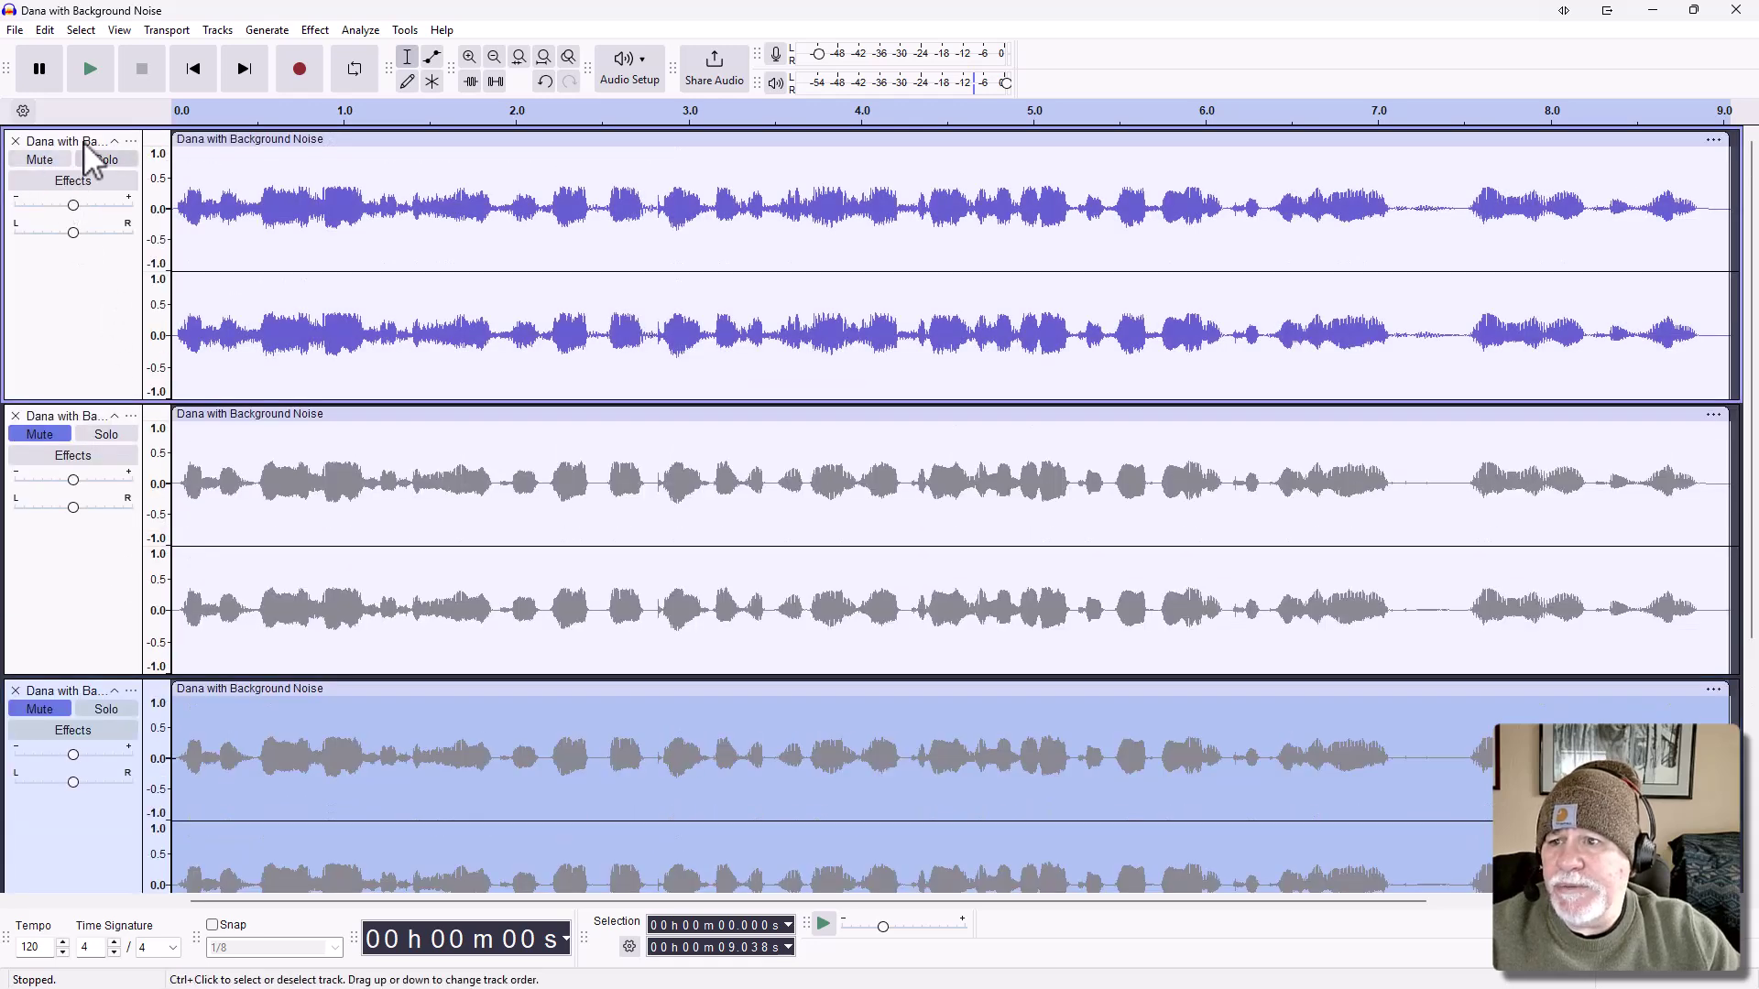
pyautogui.click(91, 69)
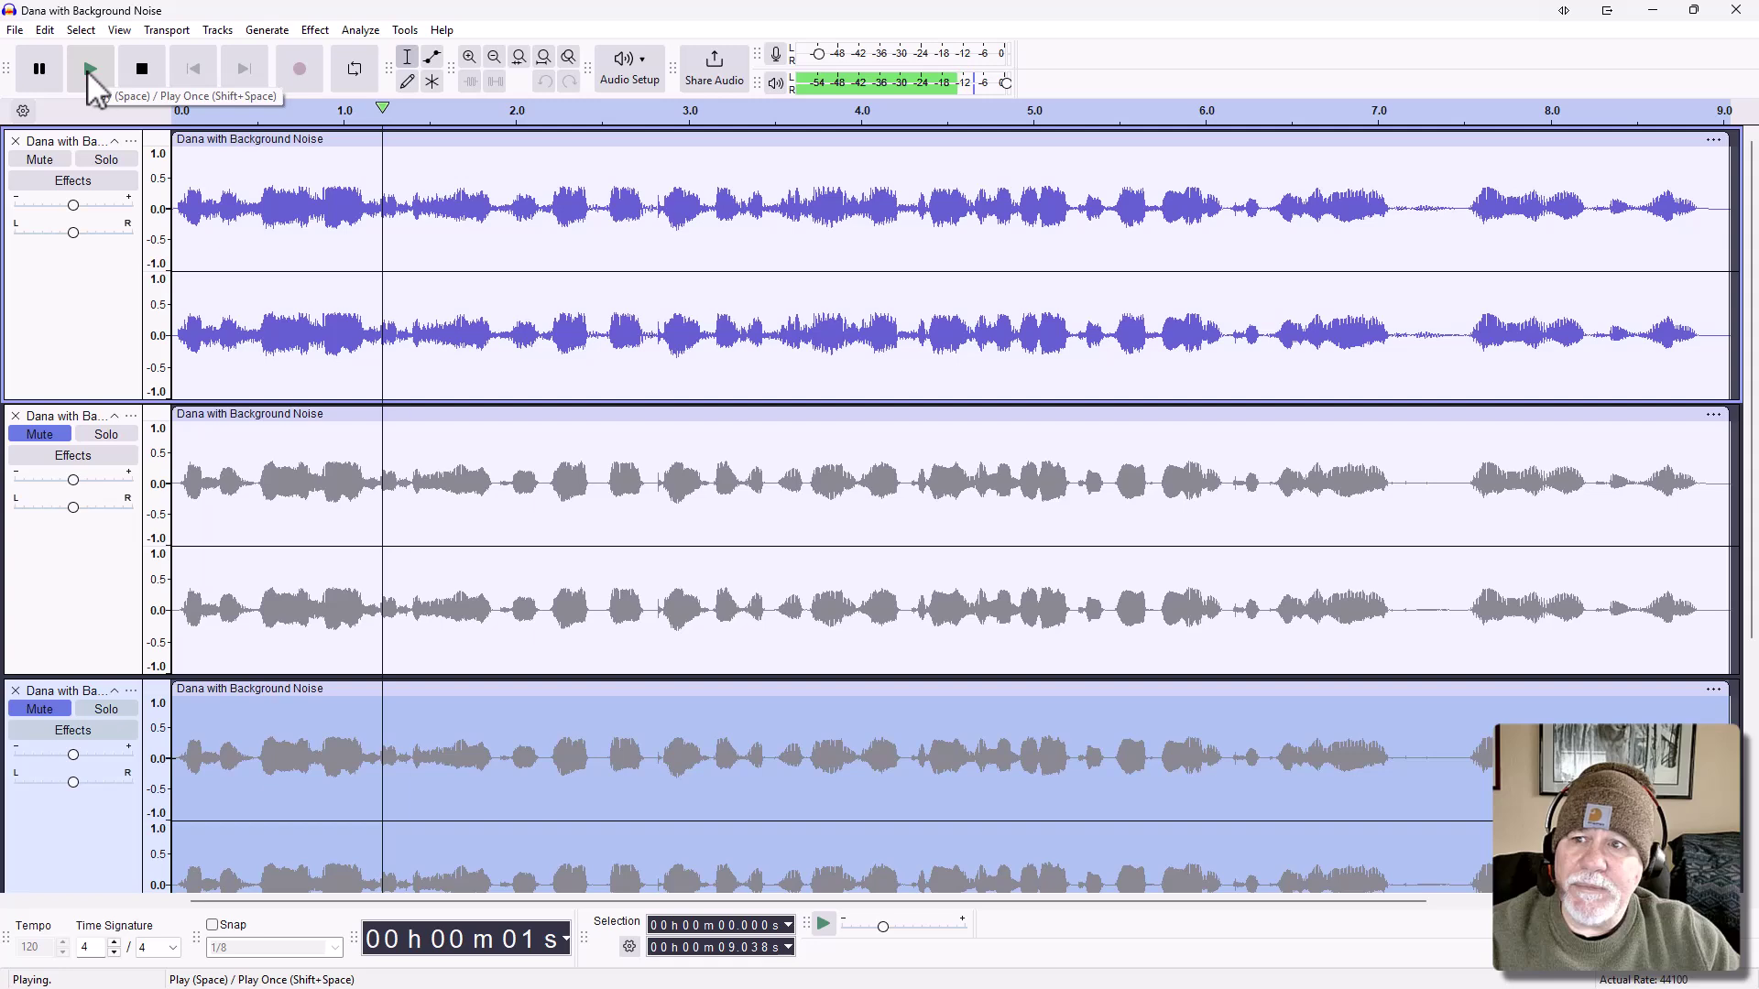
pyautogui.click(142, 70)
# Step: Unmute the last copy in the list and select it for the next cleanup
pyautogui.scroll(-2, 64, 449)
pyautogui.scroll(-4, 64, 448)
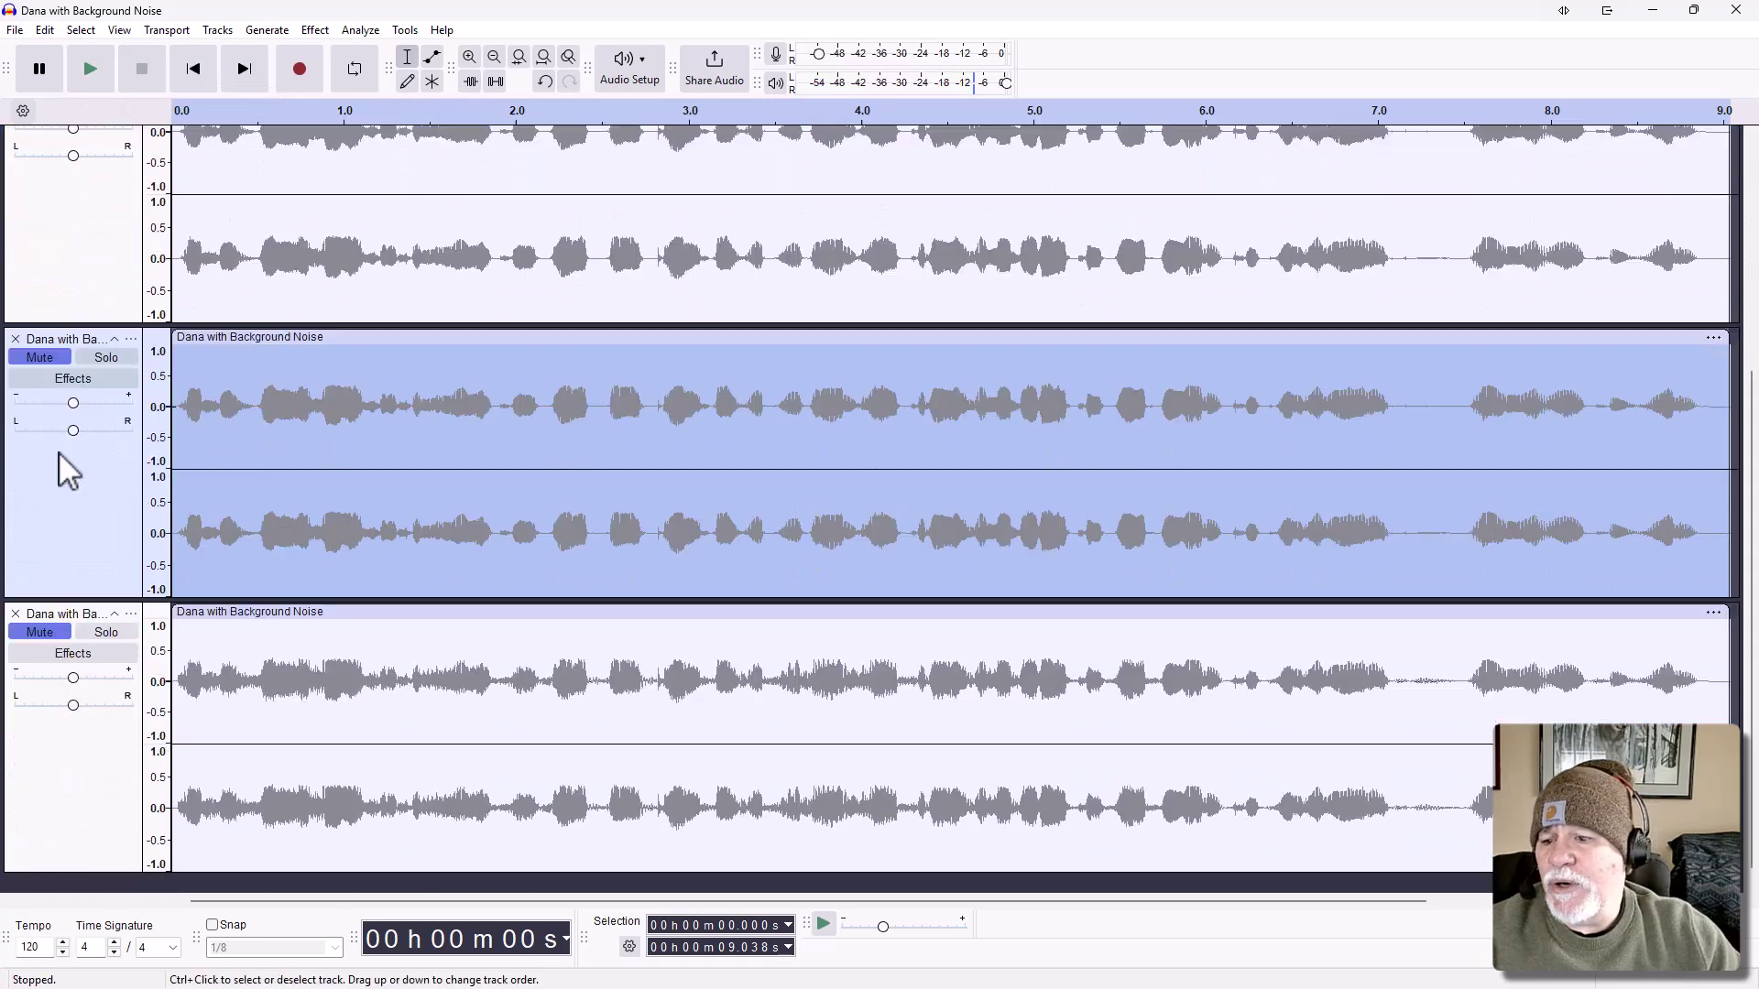
pyautogui.click(40, 617)
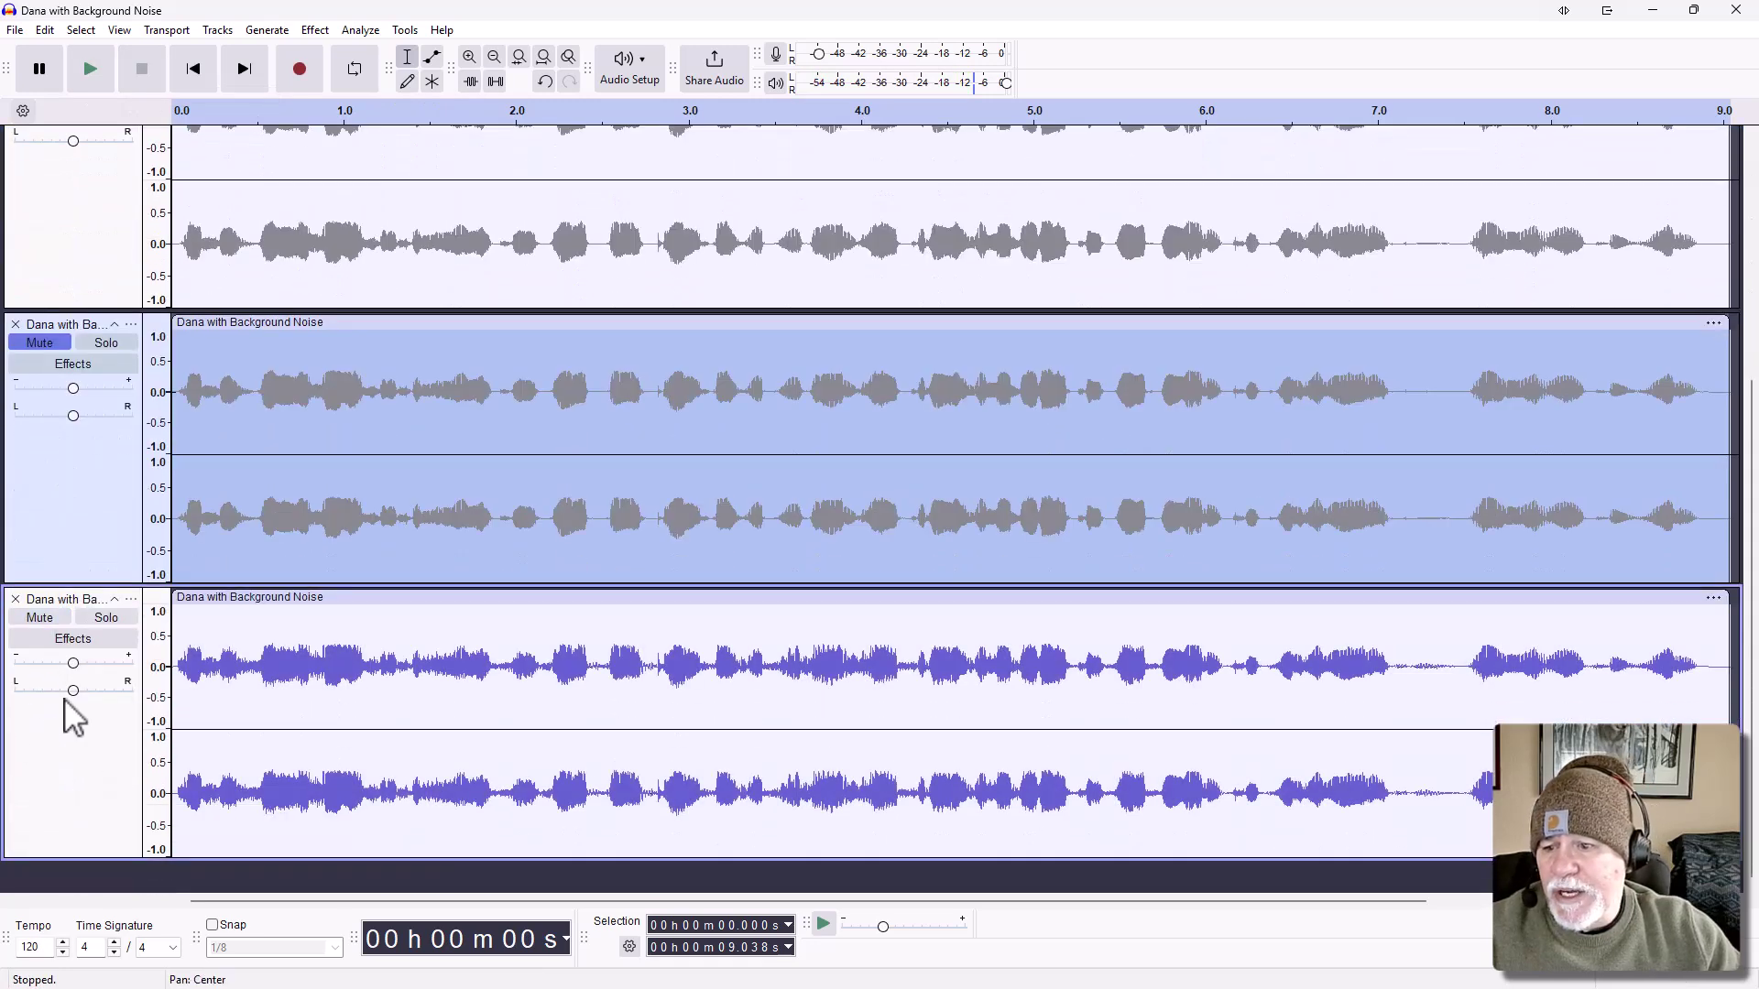
pyautogui.click(77, 765)
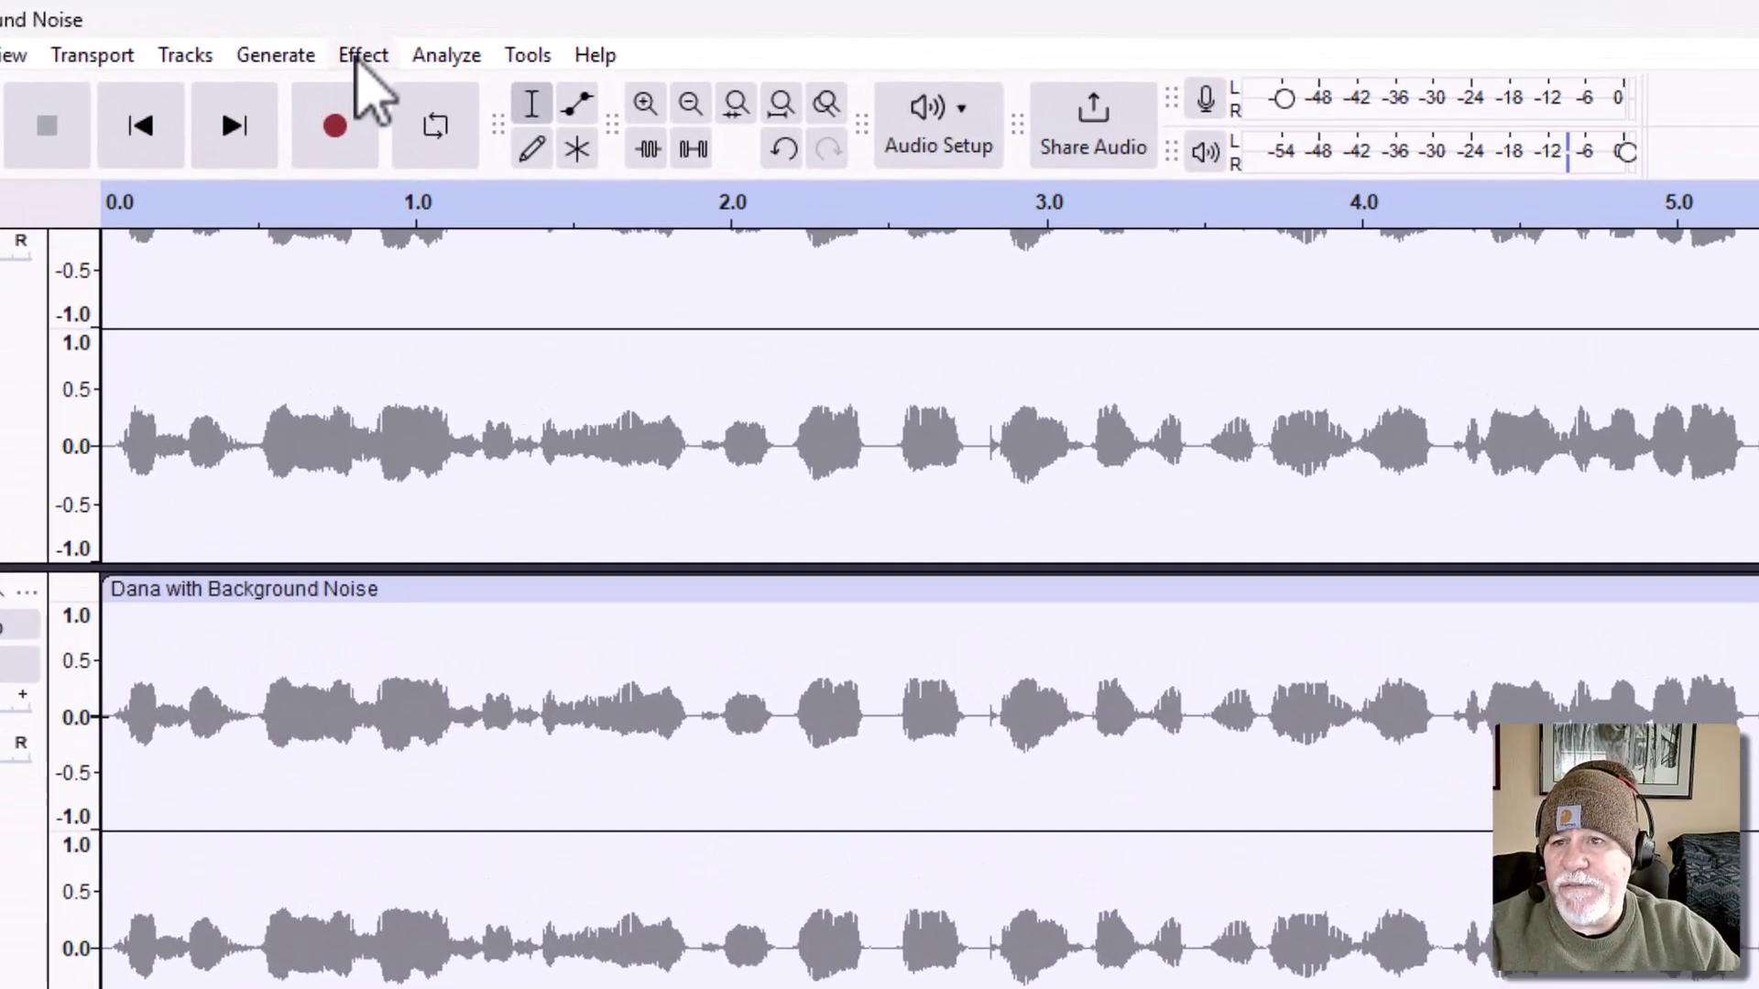
# Step: Run OpenVINO Noise Suppression on the last copy using noise-suppression-denseunet-ll-0001
pyautogui.click(335, 42)
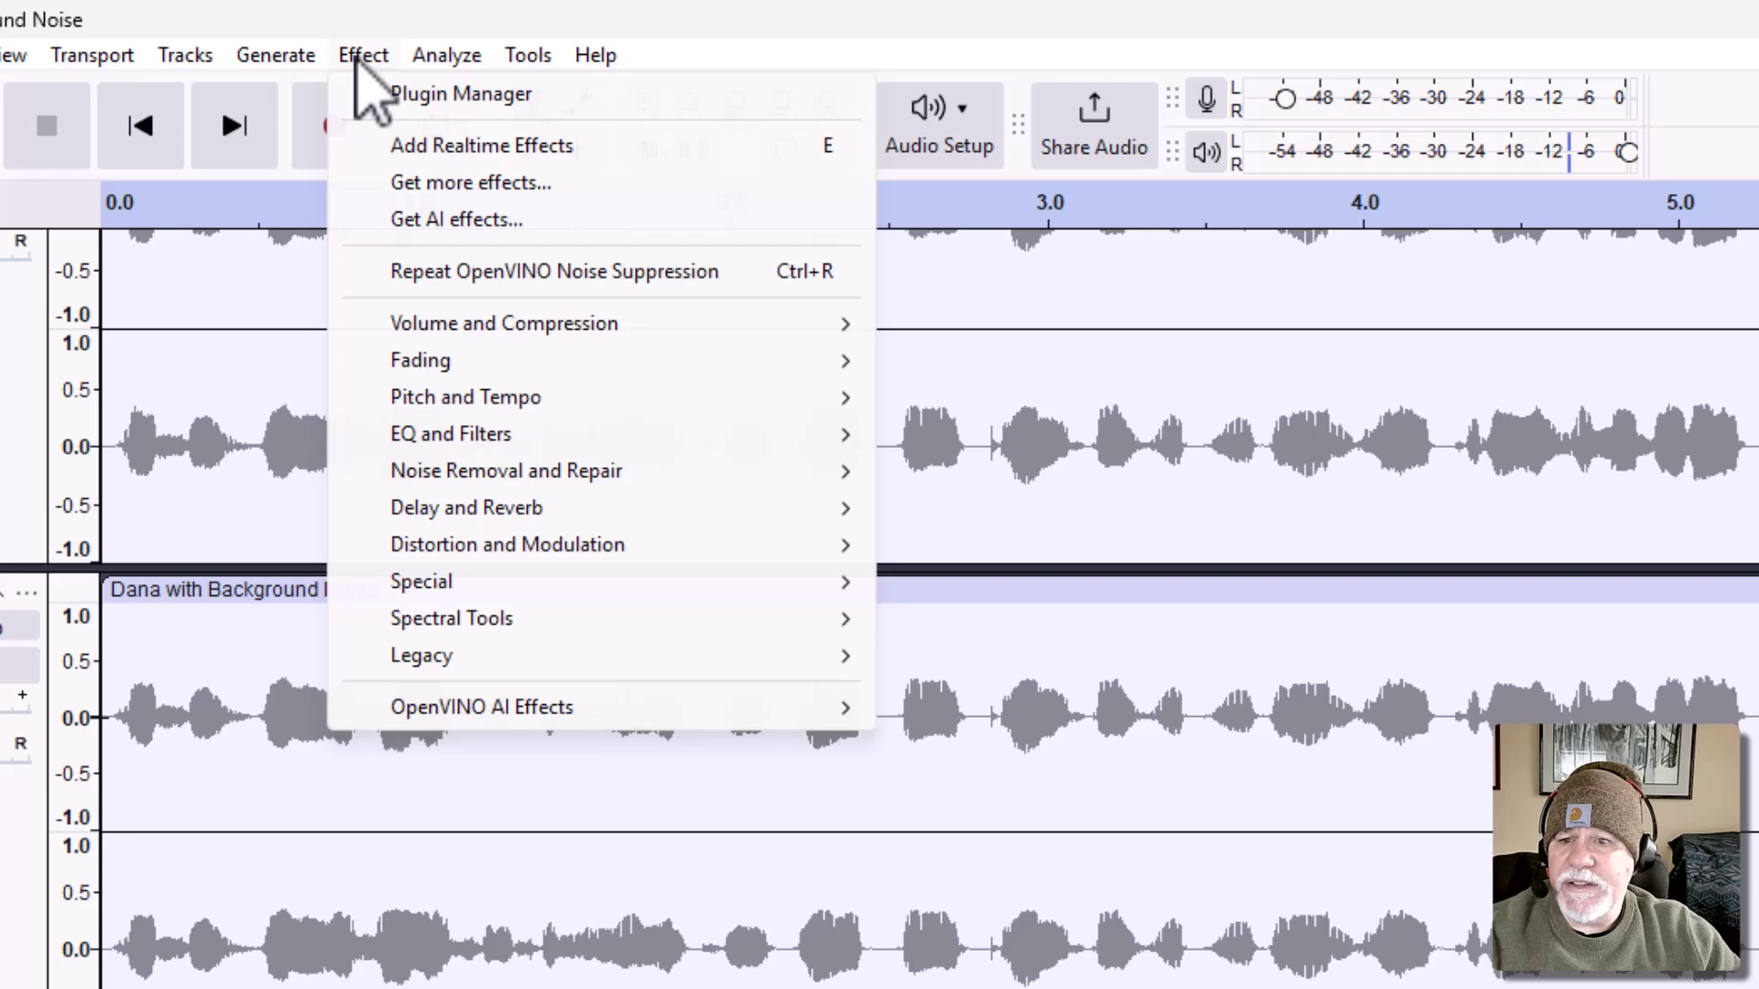
pyautogui.moveTo(496, 709)
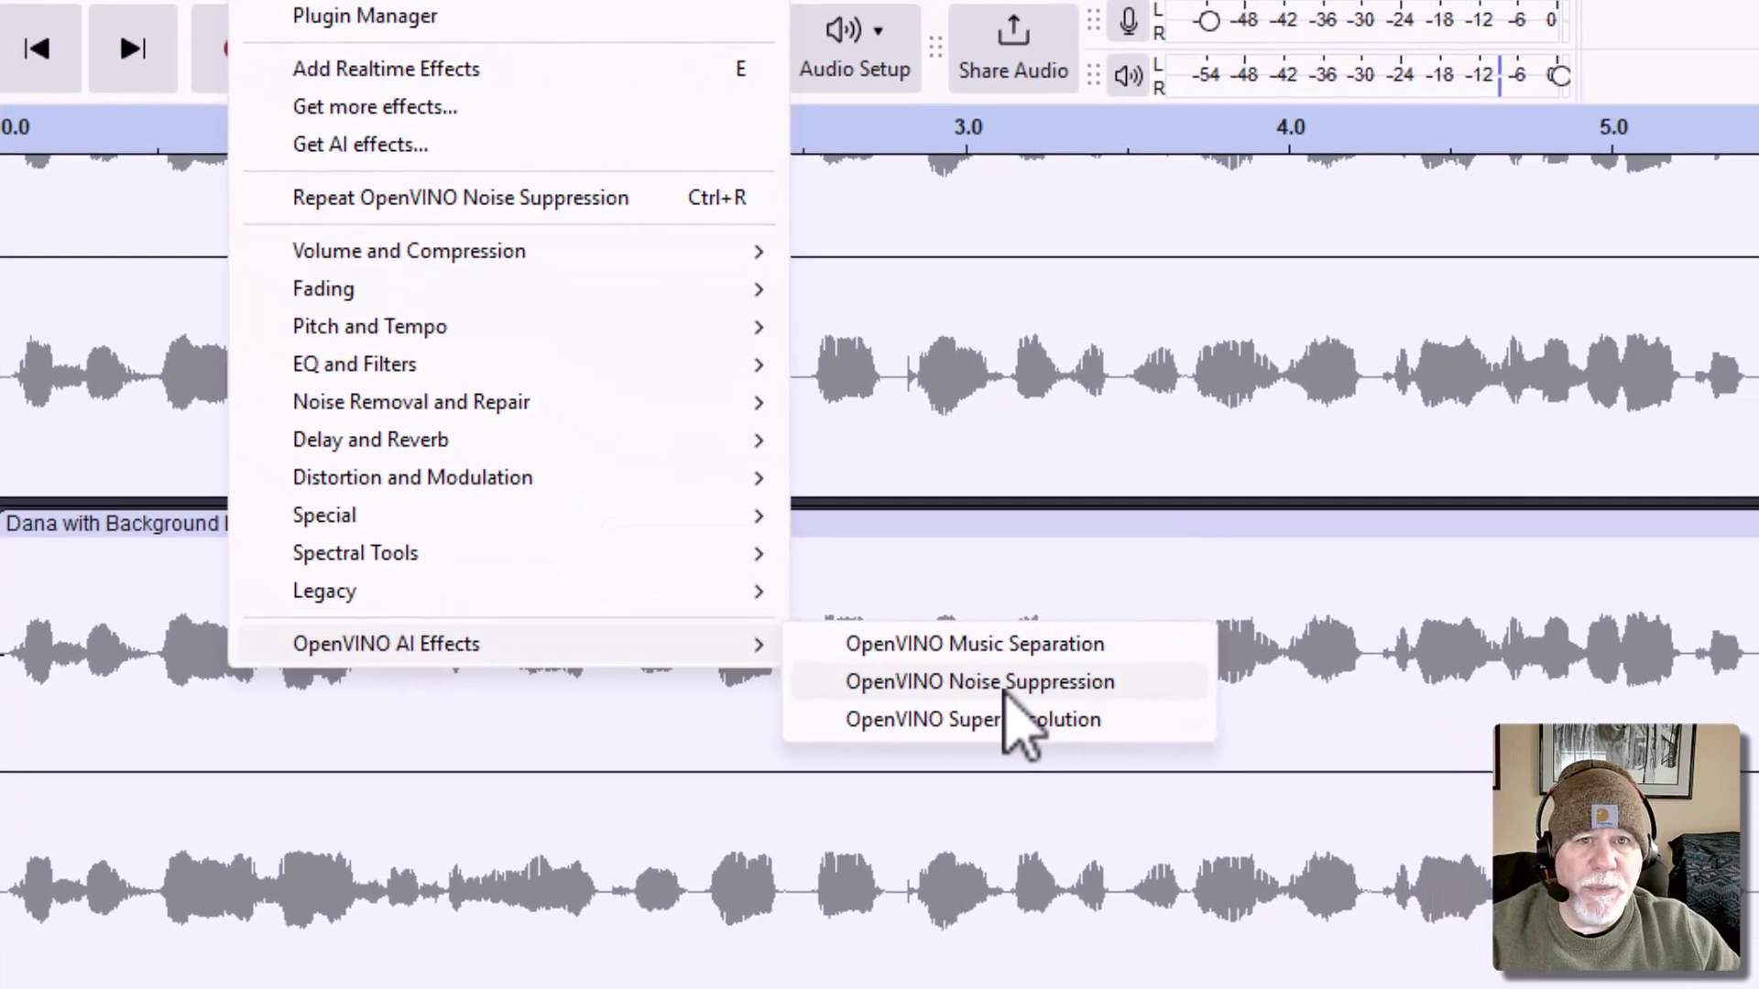
pyautogui.click(1078, 747)
pyautogui.click(1126, 561)
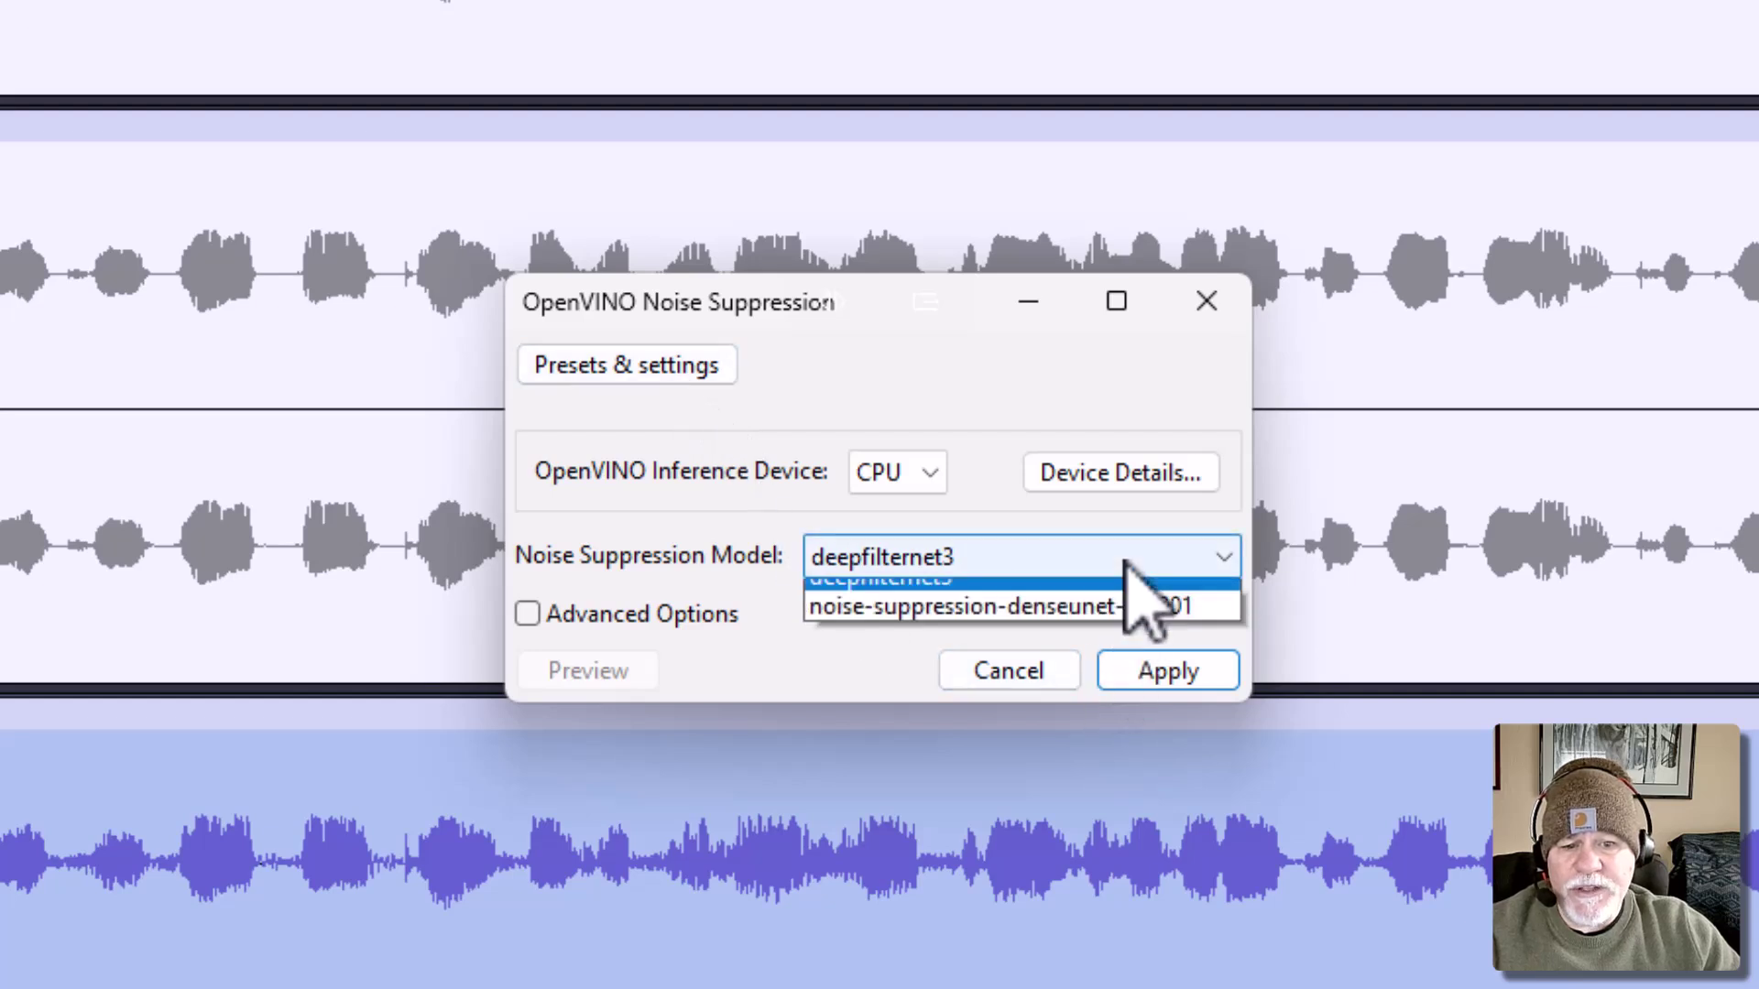
pyautogui.click(1066, 665)
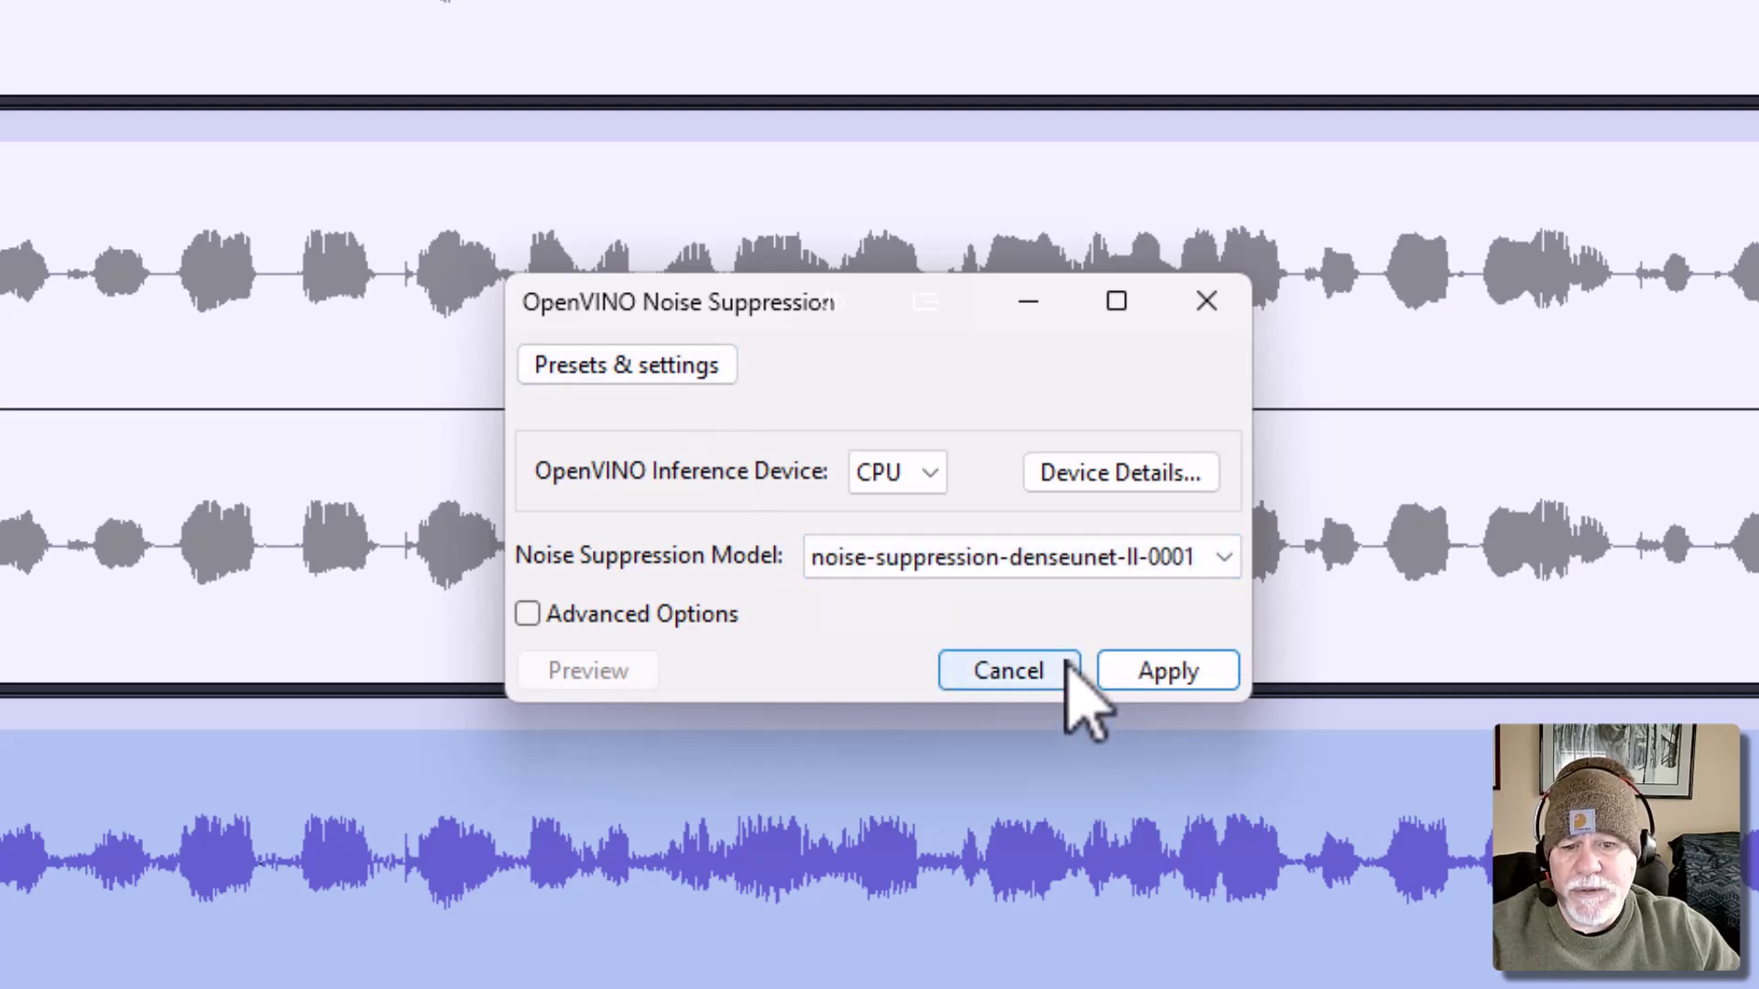
pyautogui.click(1173, 667)
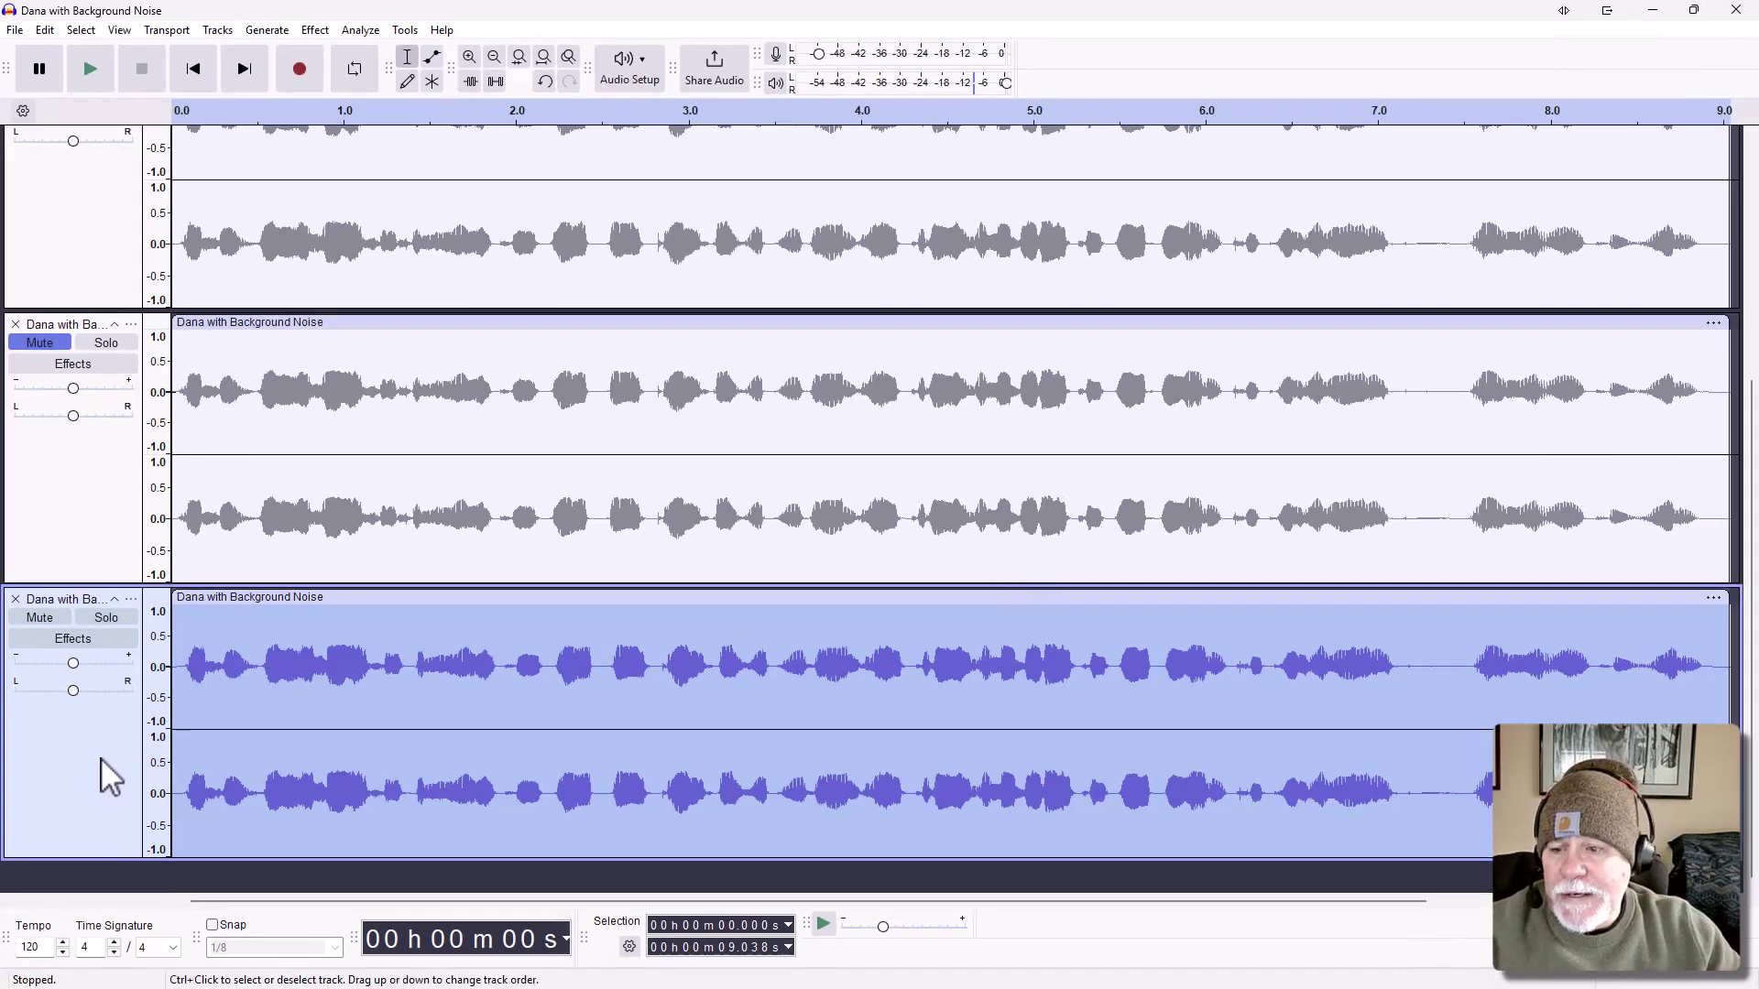
# Step: Move the denseunet-cleaned track to the top and back, then briefly play the tracks
pyautogui.moveTo(103, 700); pyautogui.dragTo(18, 282)
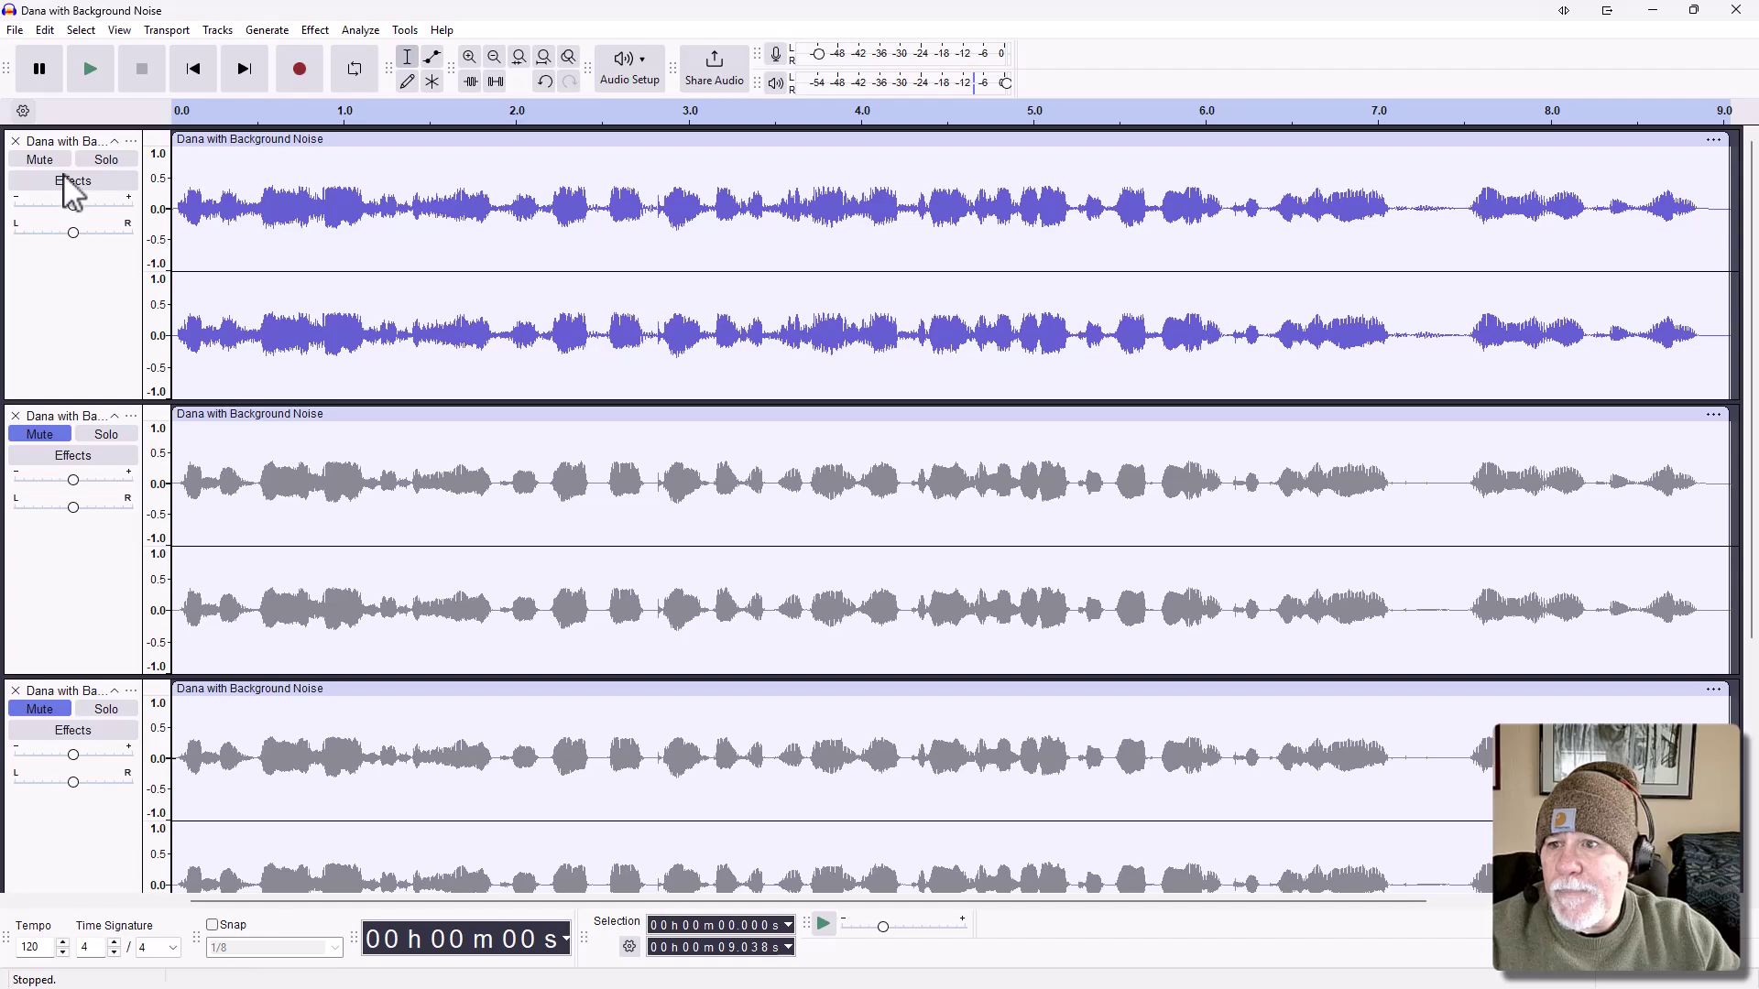
pyautogui.moveTo(101, 149); pyautogui.dragTo(99, 275)
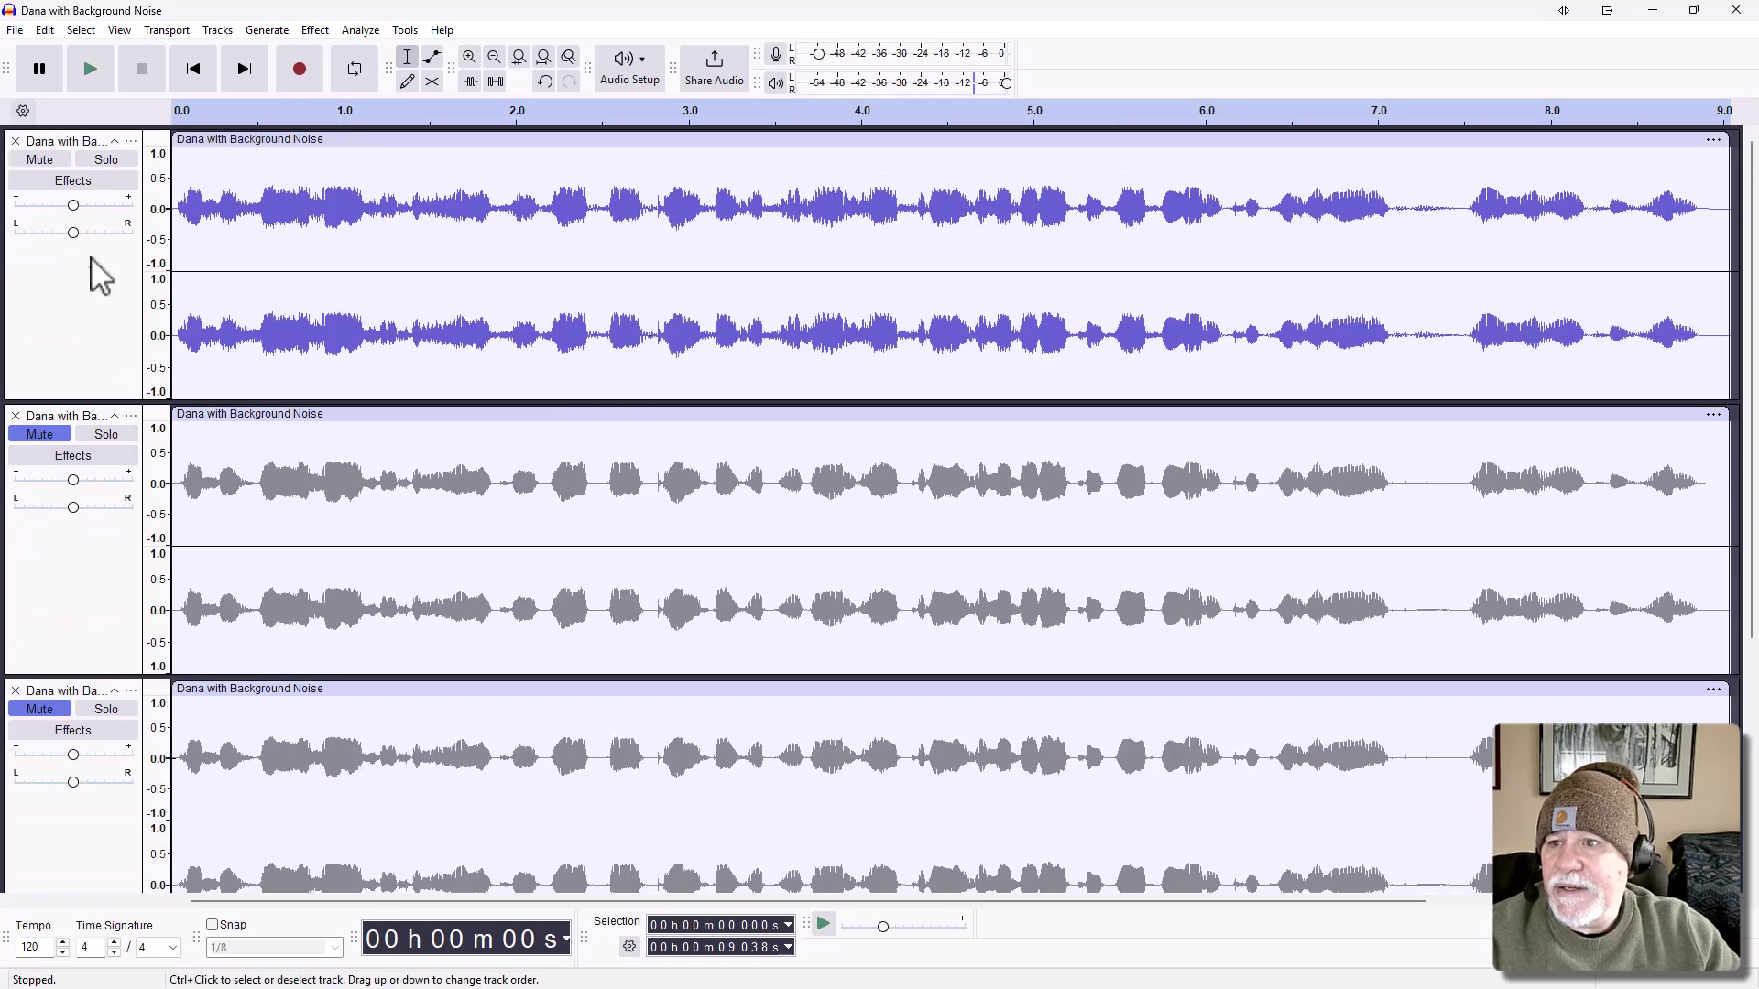
pyautogui.click(90, 69)
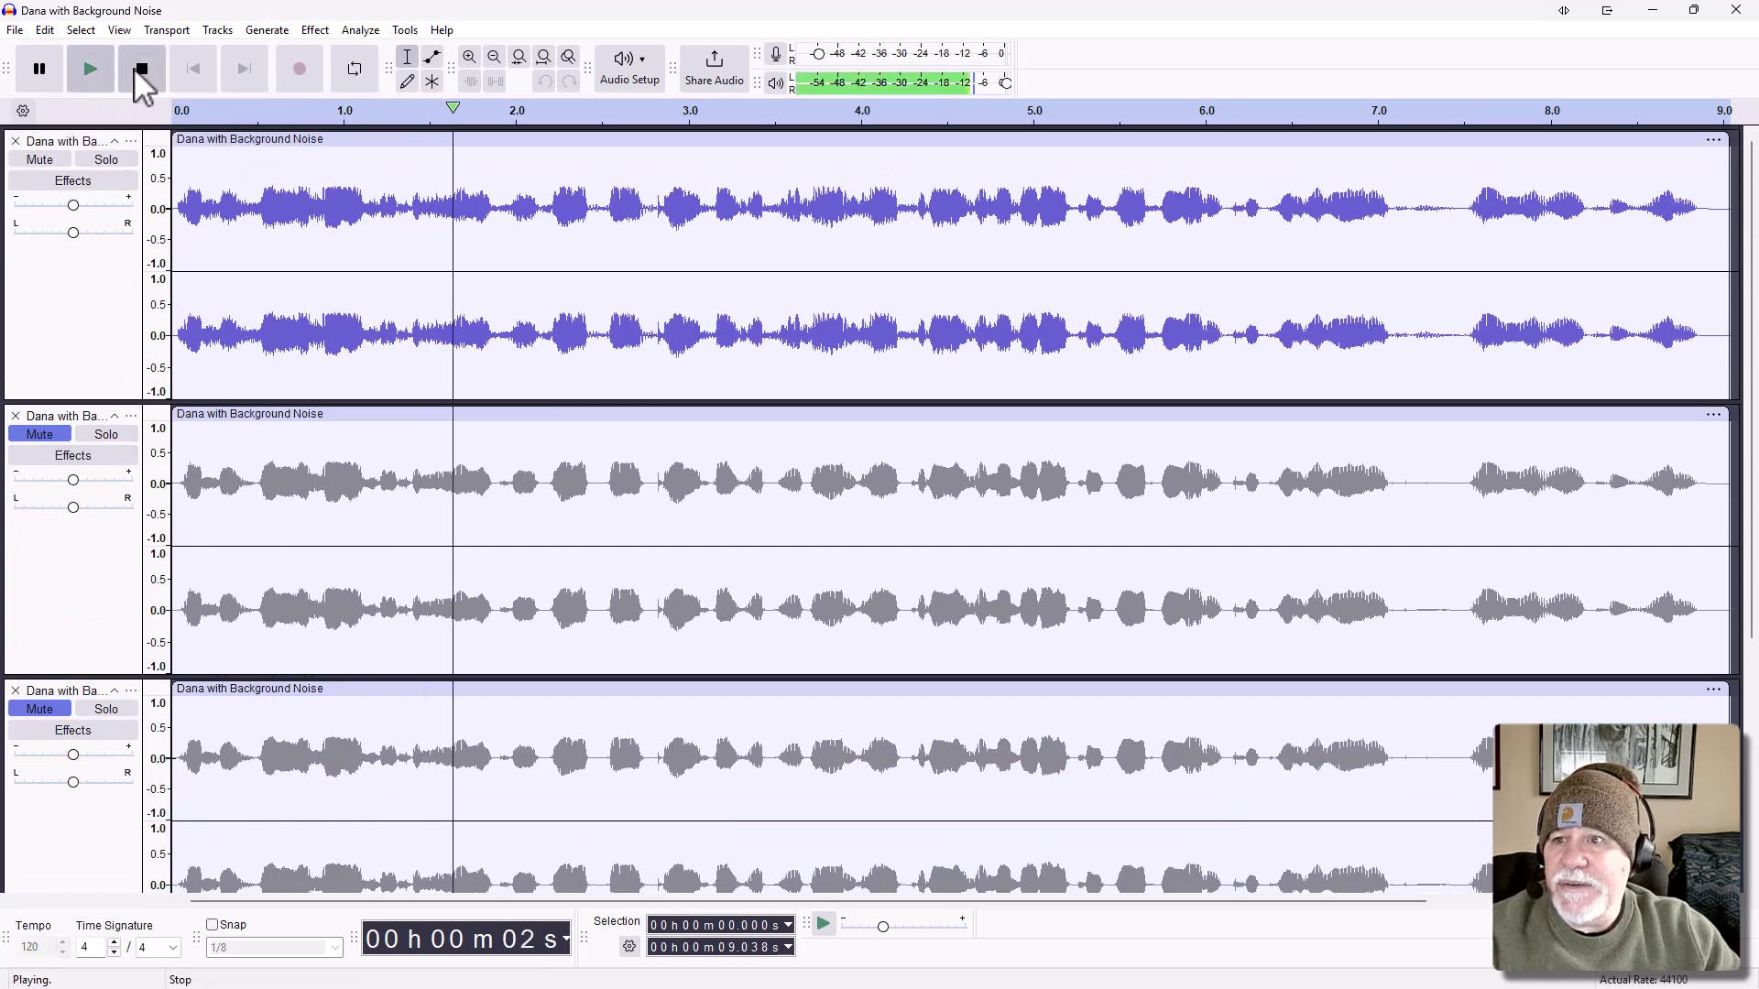
pyautogui.click(141, 68)
# Step: Mute the top copy and play the denseunet-cleaned bottom track alone
pyautogui.click(41, 160)
pyautogui.moveTo(99, 277); pyautogui.dragTo(40, 640)
pyautogui.click(40, 618)
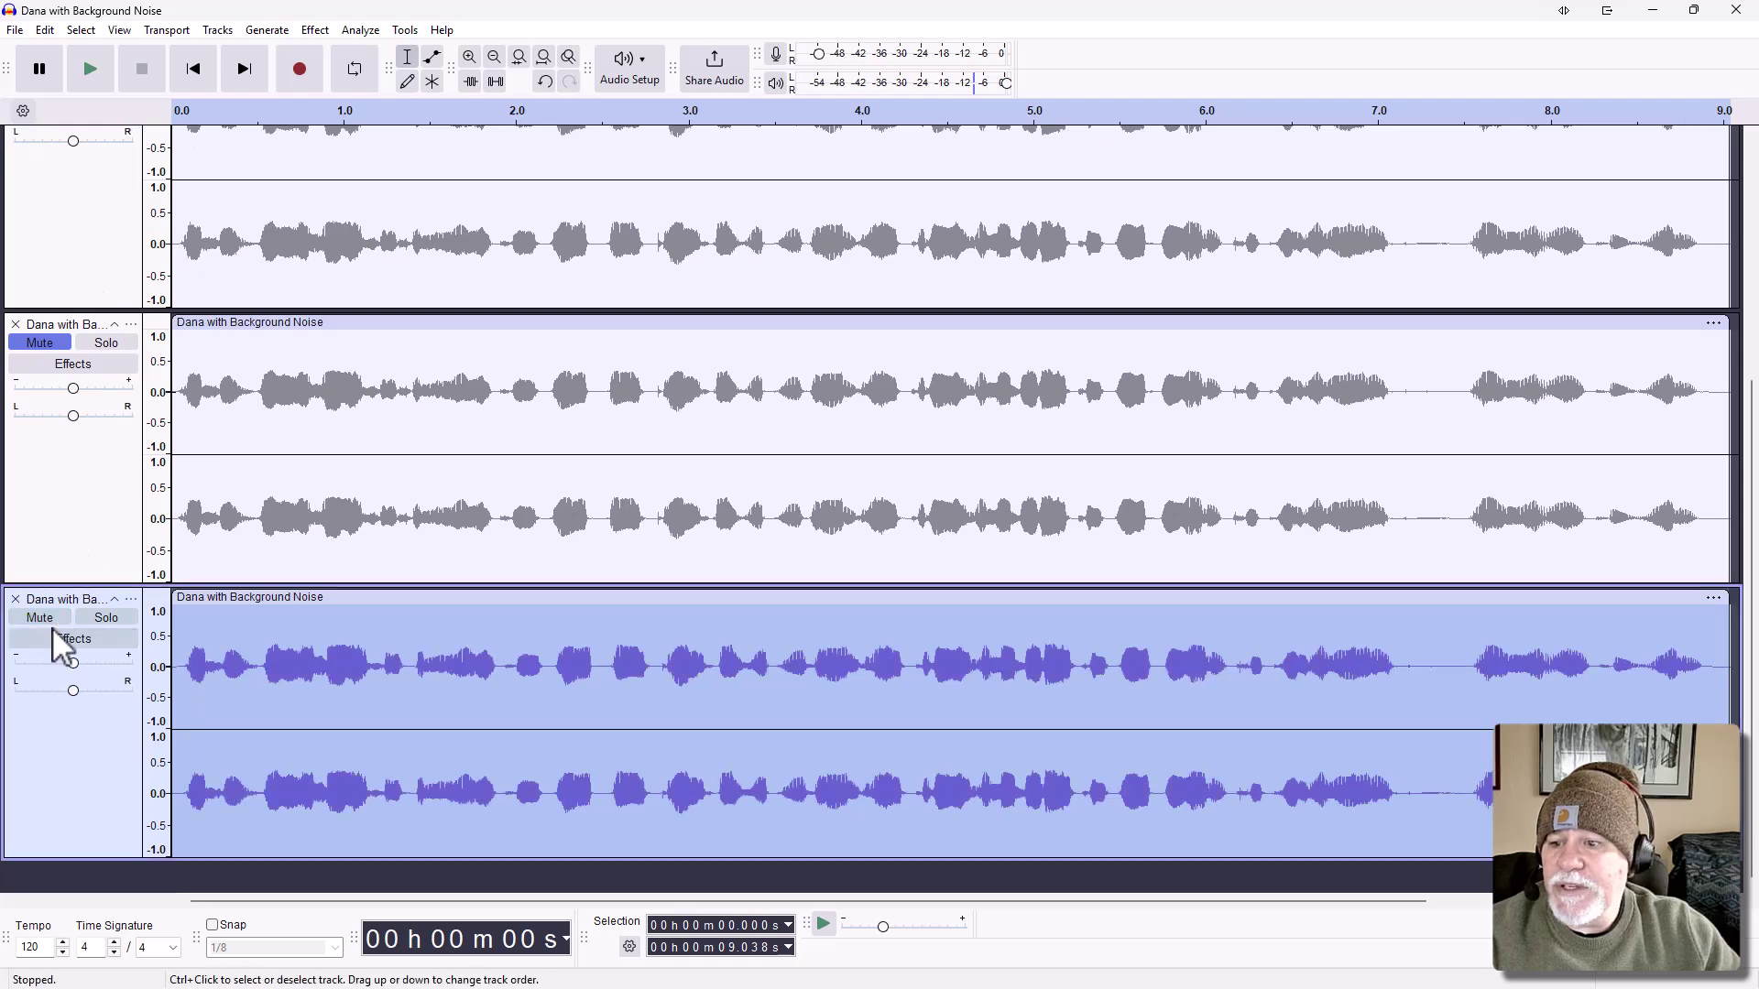
pyautogui.click(92, 69)
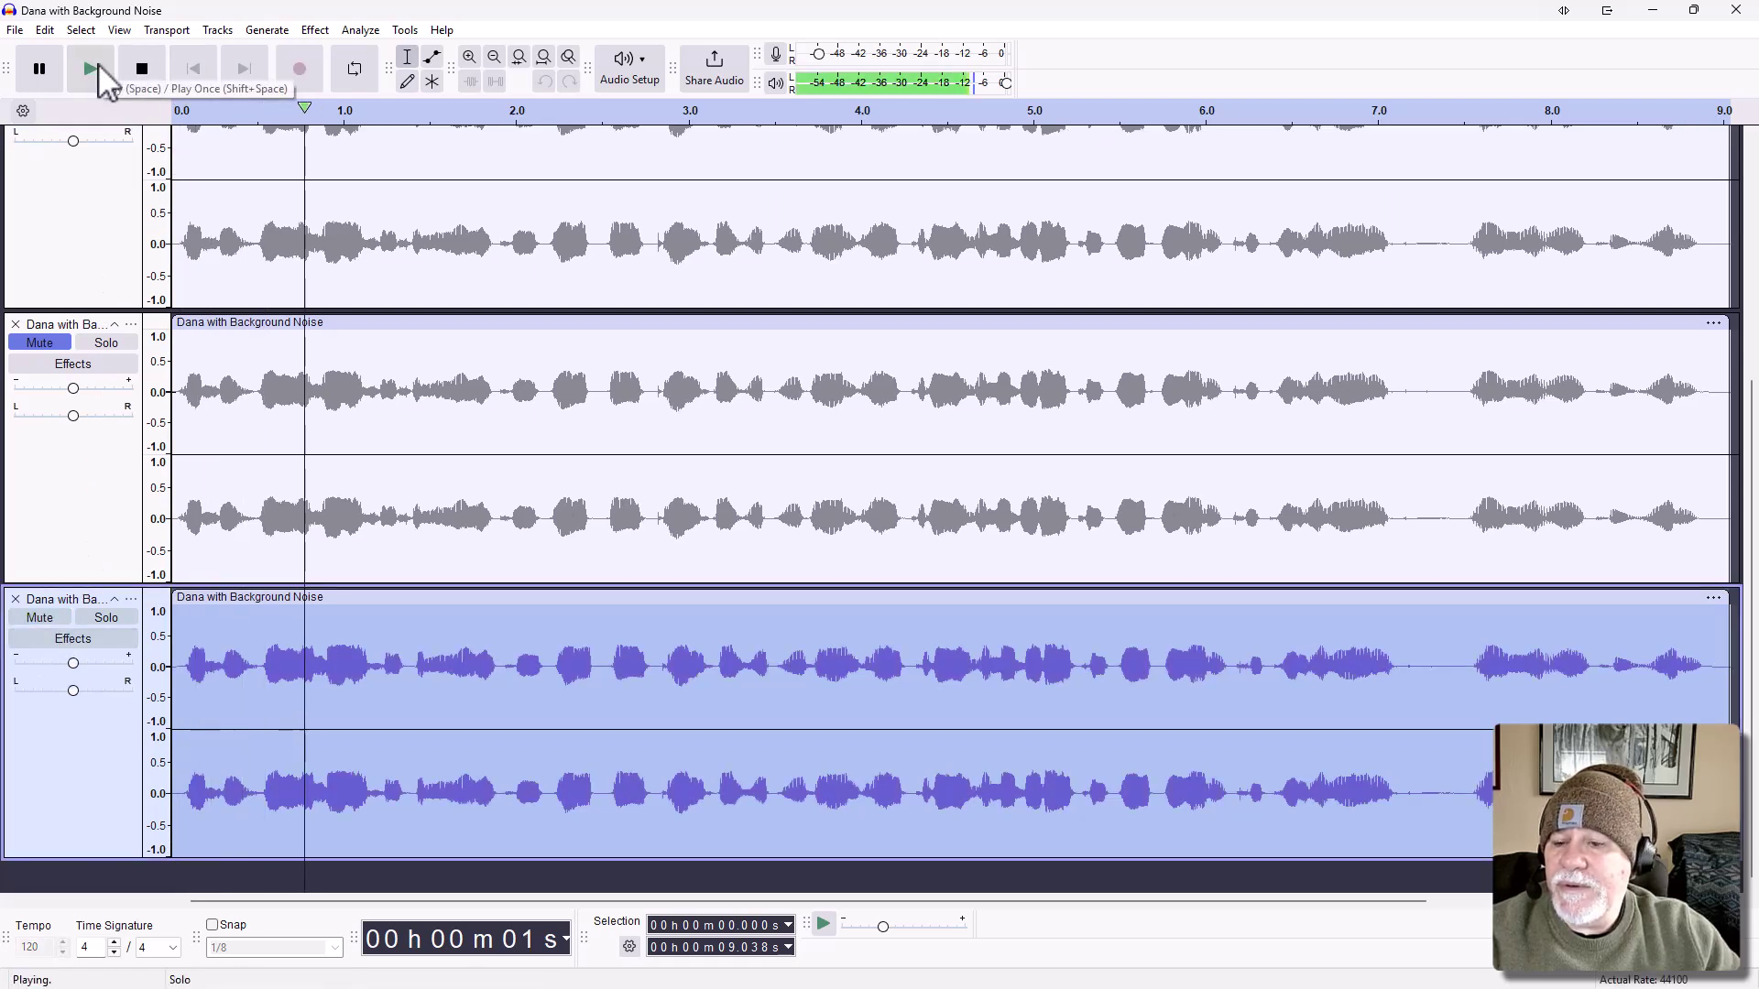